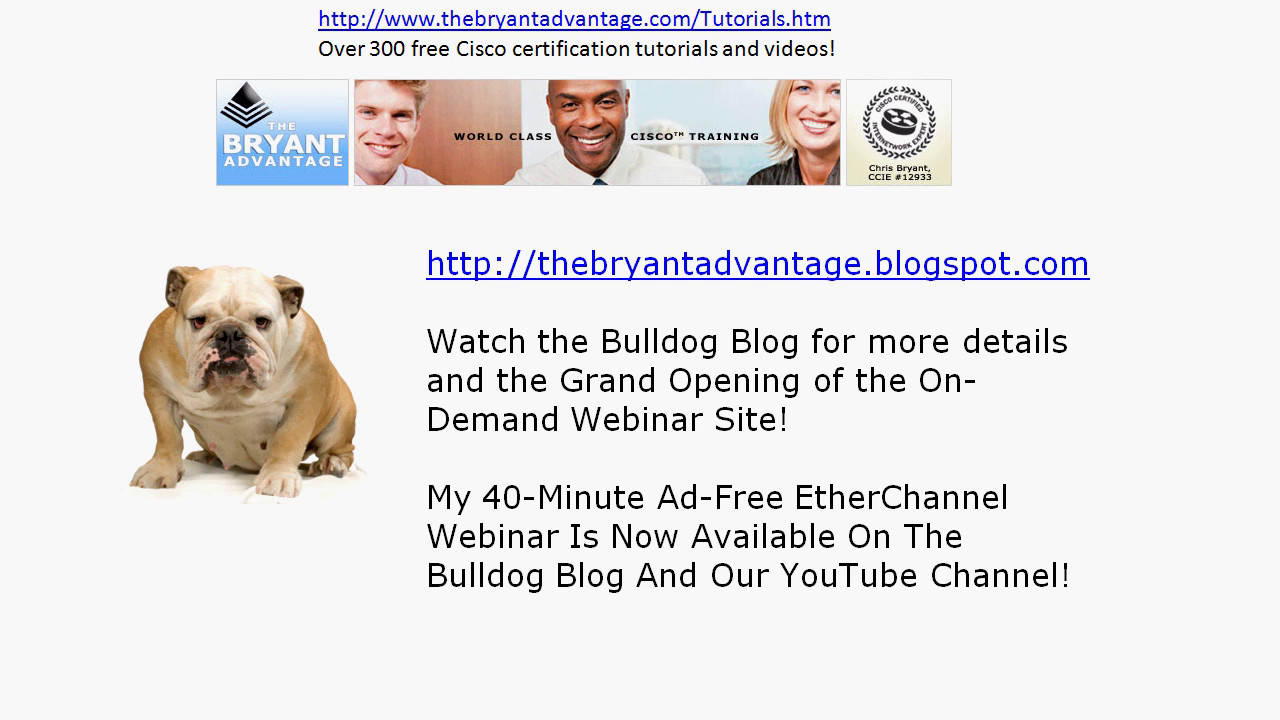
Advance from the Bulldog Blog slide to the 'locally significant only' quiz question with options A–D
key("Right")
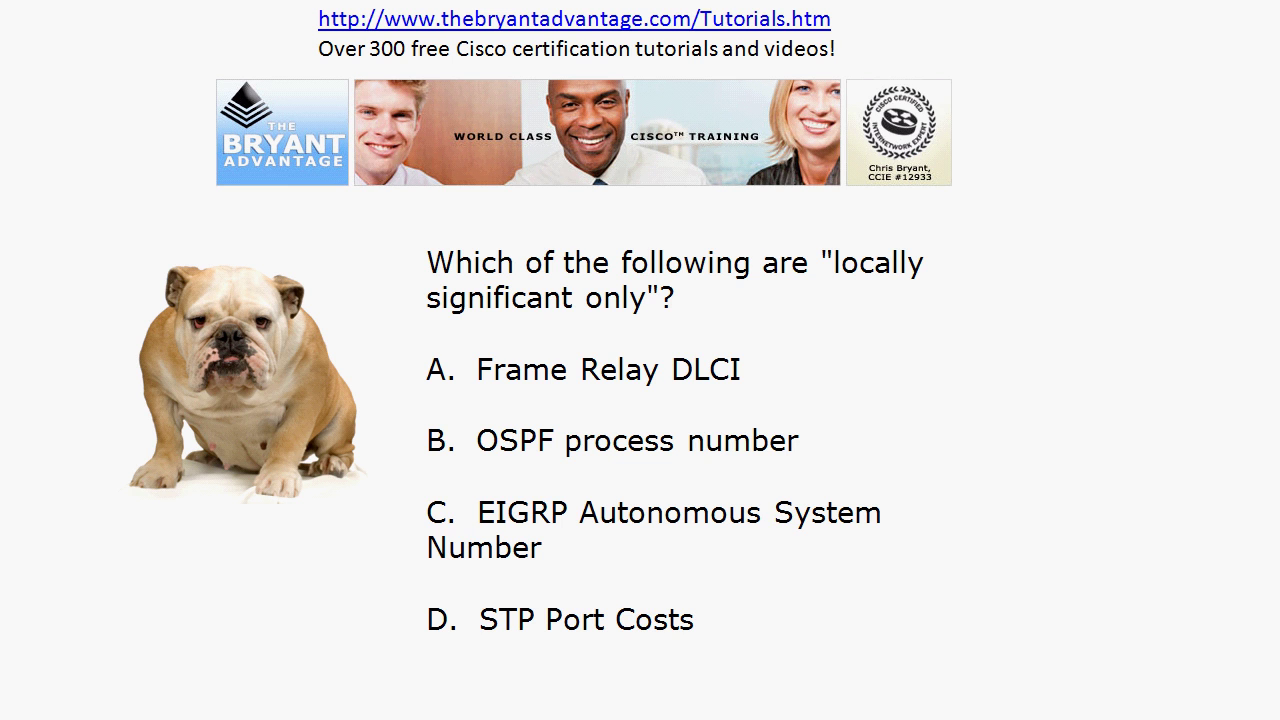
Advance to the quiz question on the minimum and maximum trunks in one Etherchannel
key("Right")
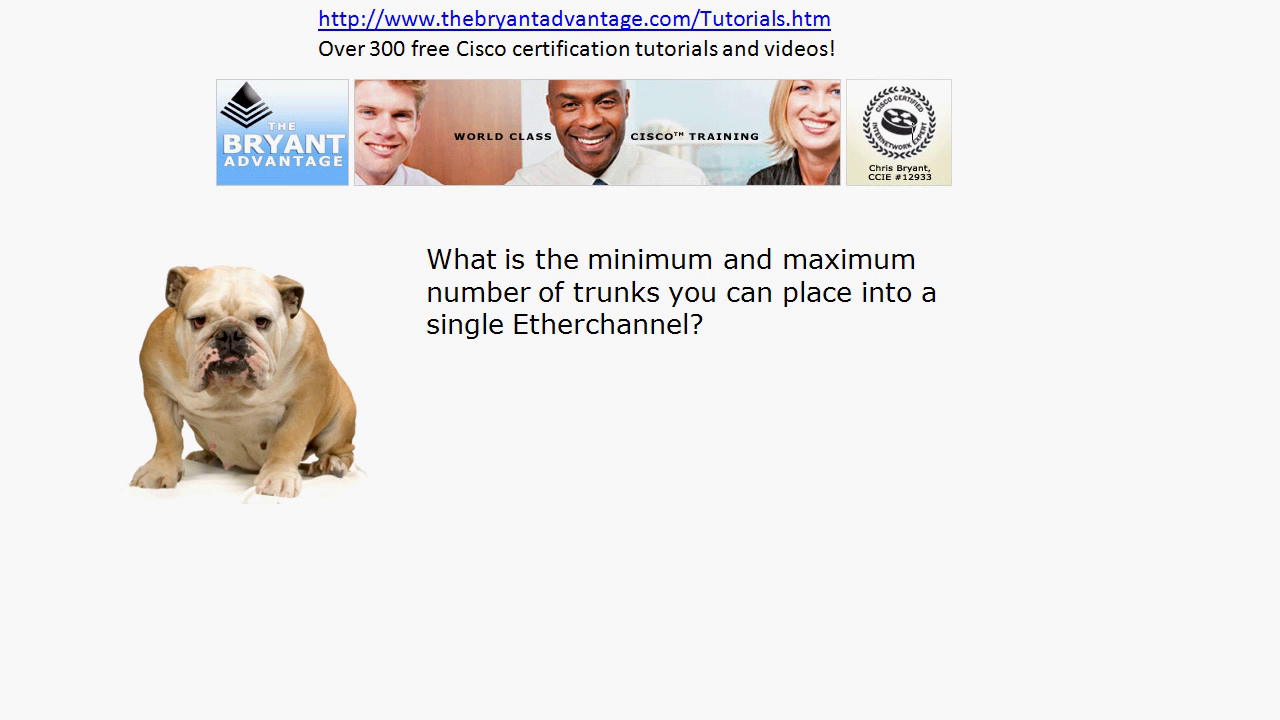
Change slides from the Etherchannel question toward the 'locally significant only' quiz
key("Right")
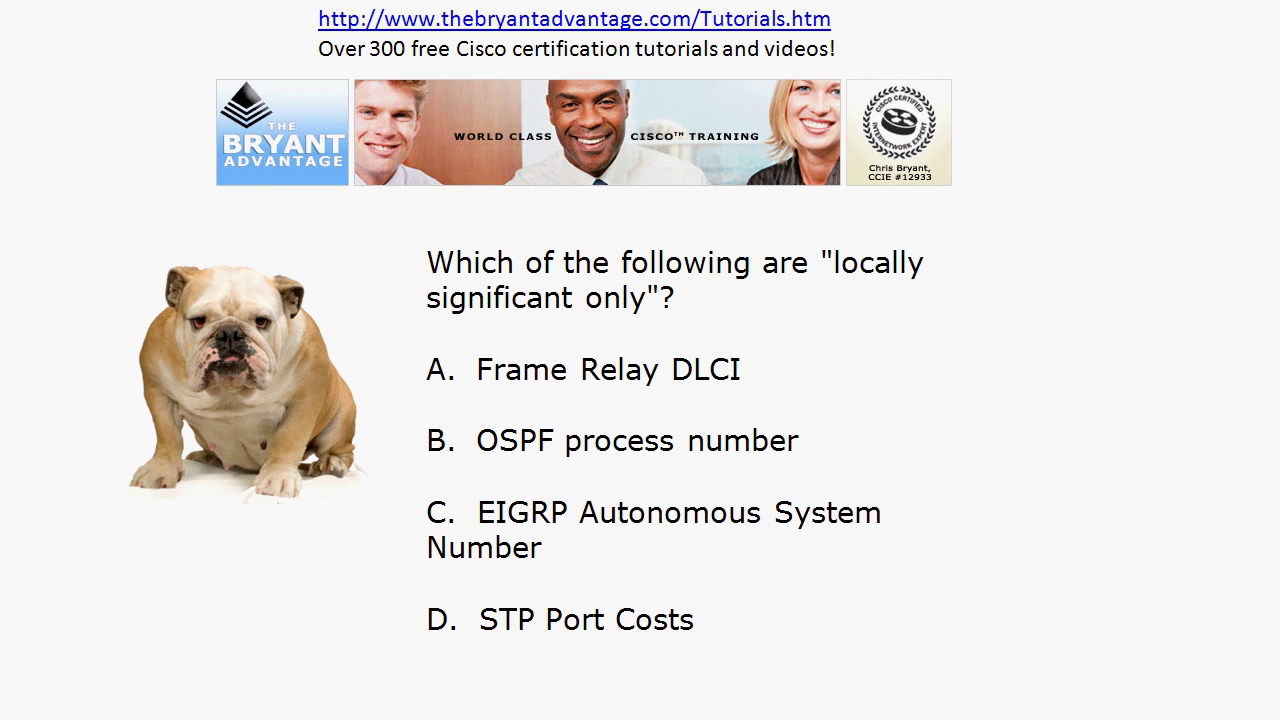
Show the default STP port cost question, then run show spanning vlan 1 on SW1
key("Right")
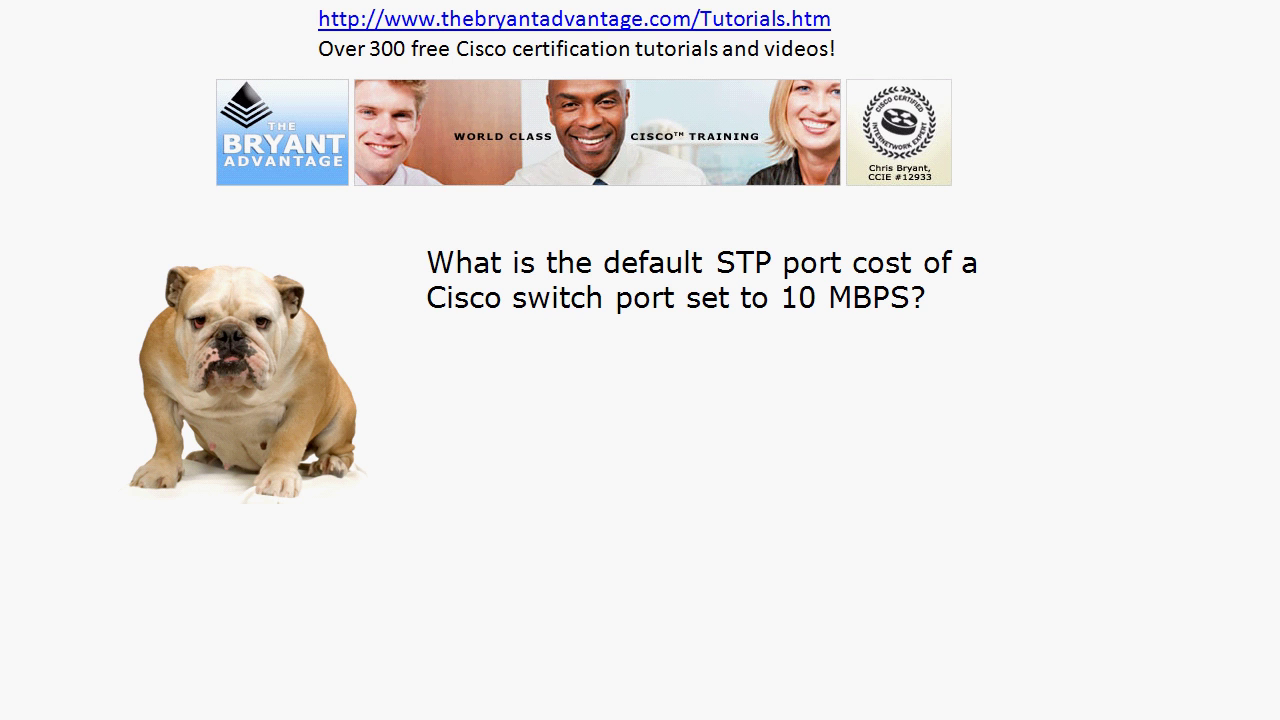
key("alt+Tab")
type("show spanning vlan 1")
key("Return")
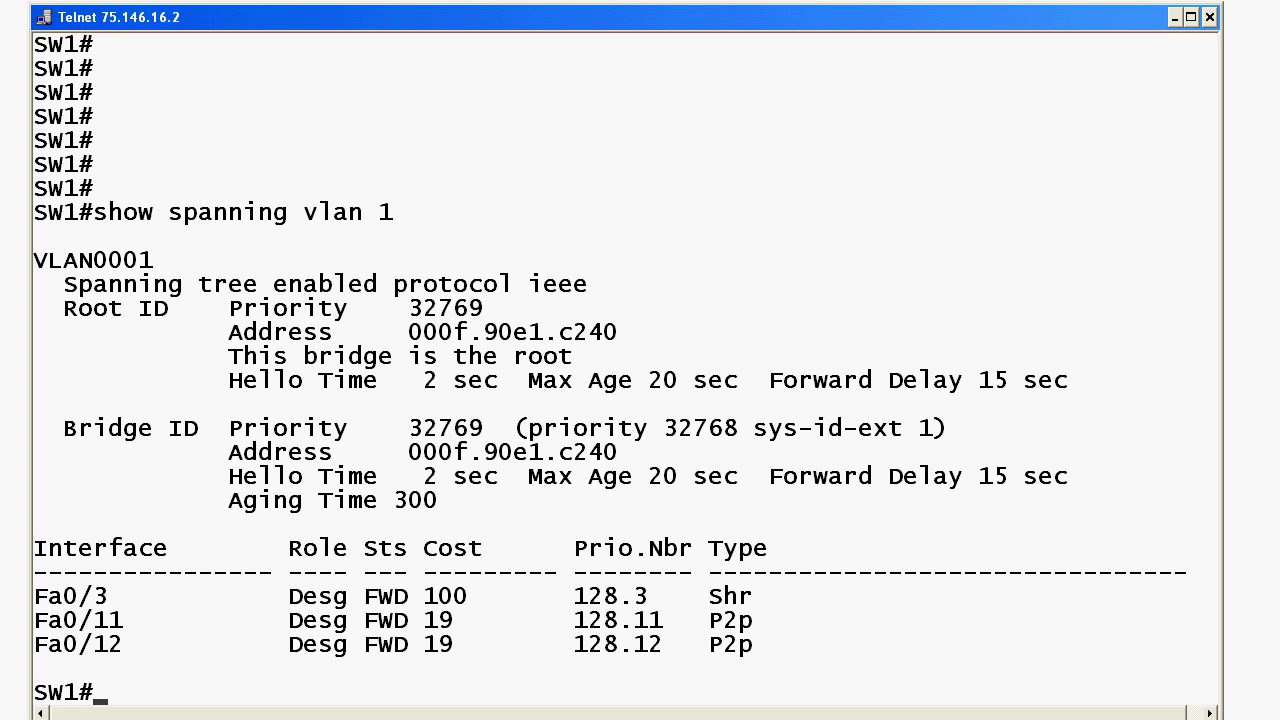
Run show int fast 0/3 and highlight FastEthernet0/3's Half-duplex, 10Mb/s line
type("show int fast 0/3")
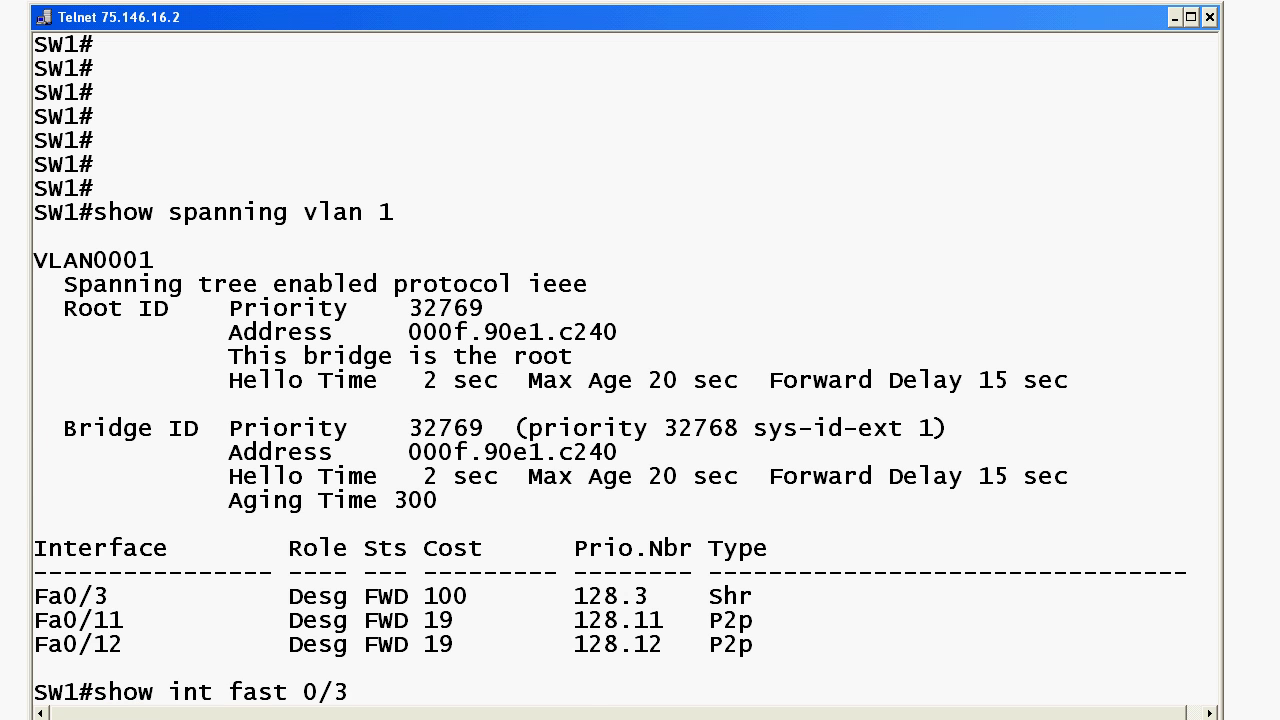
key("Return")
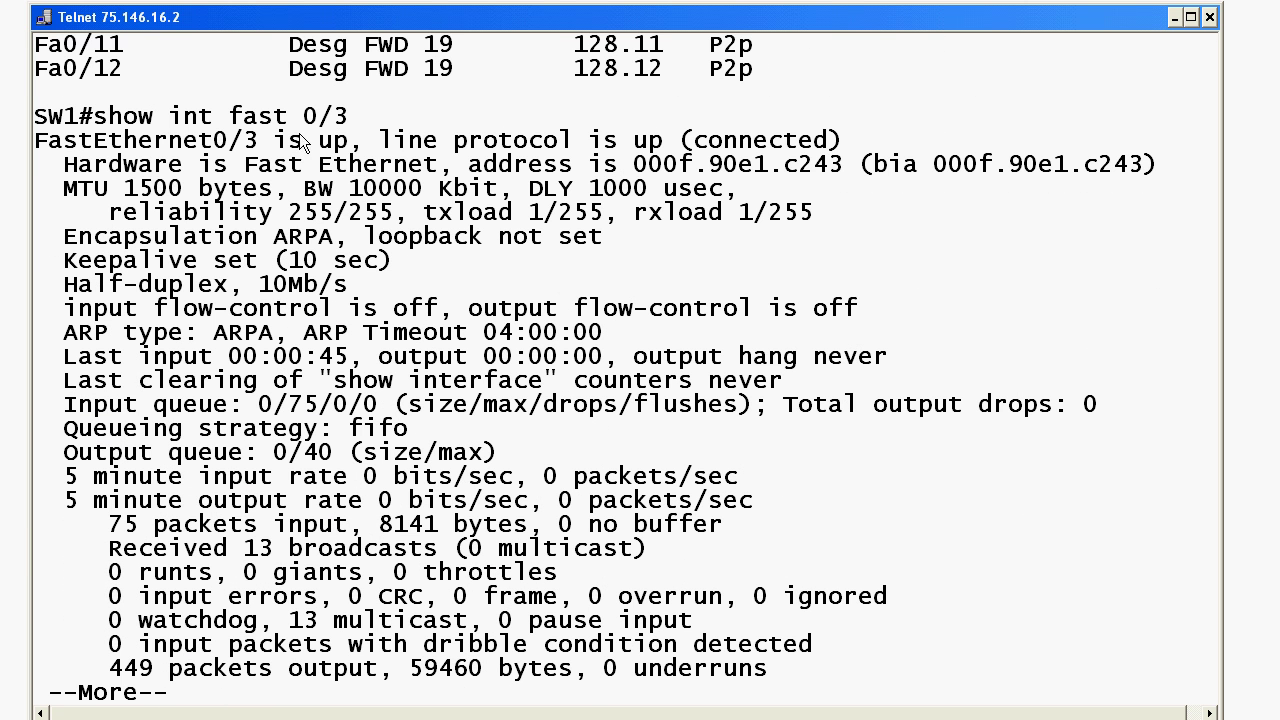
right_click(256, 284)
left_click(300, 295)
left_click_drag(64, 286, 356, 305)
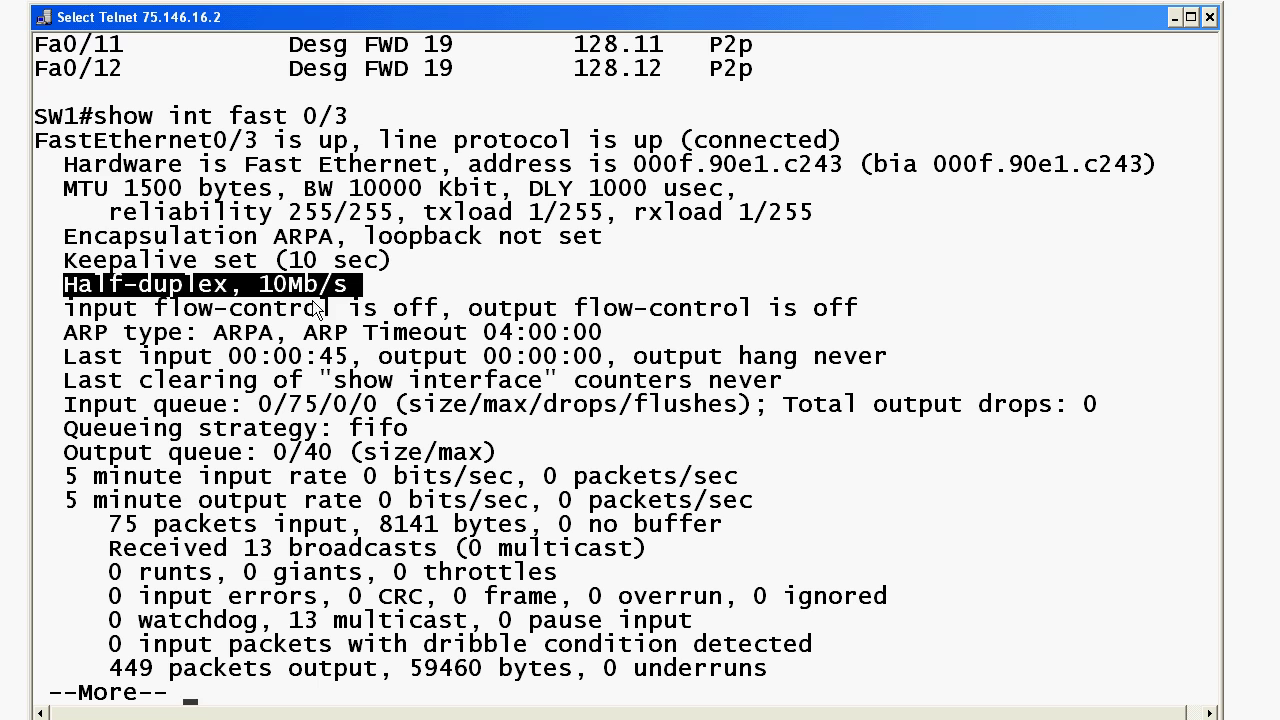
left_click_drag(259, 286, 342, 295)
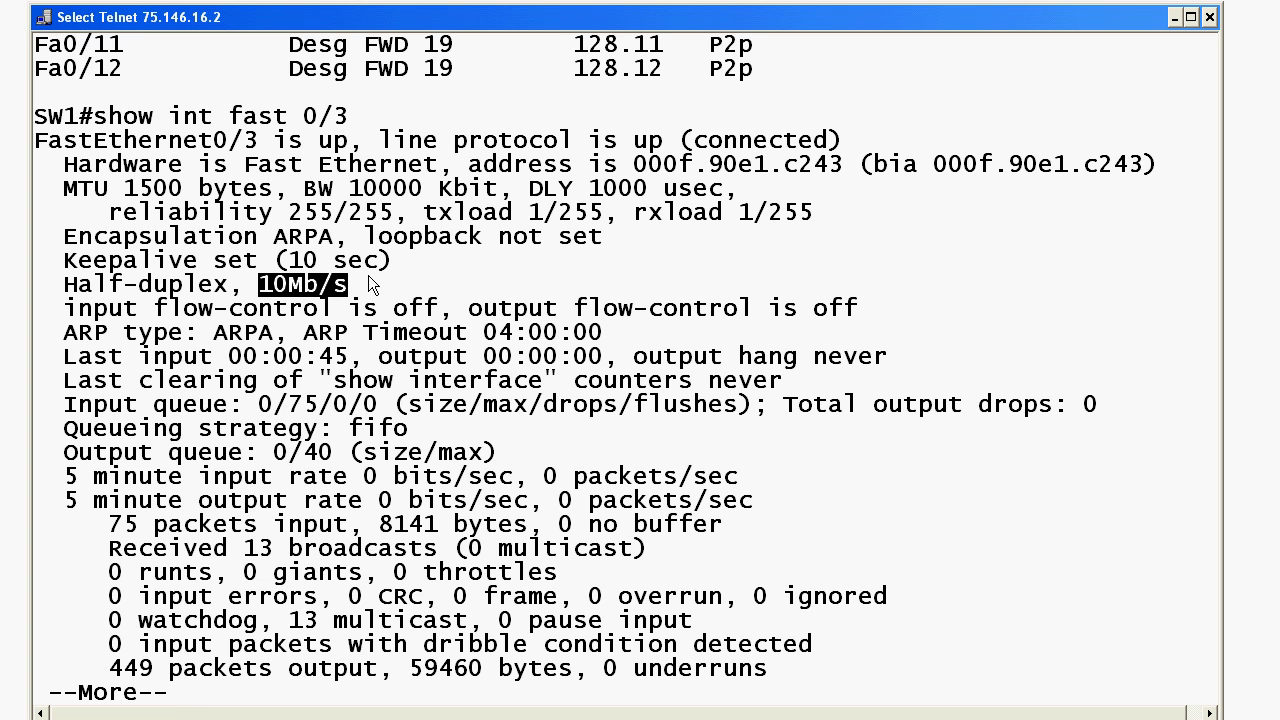
left_click(603, 268)
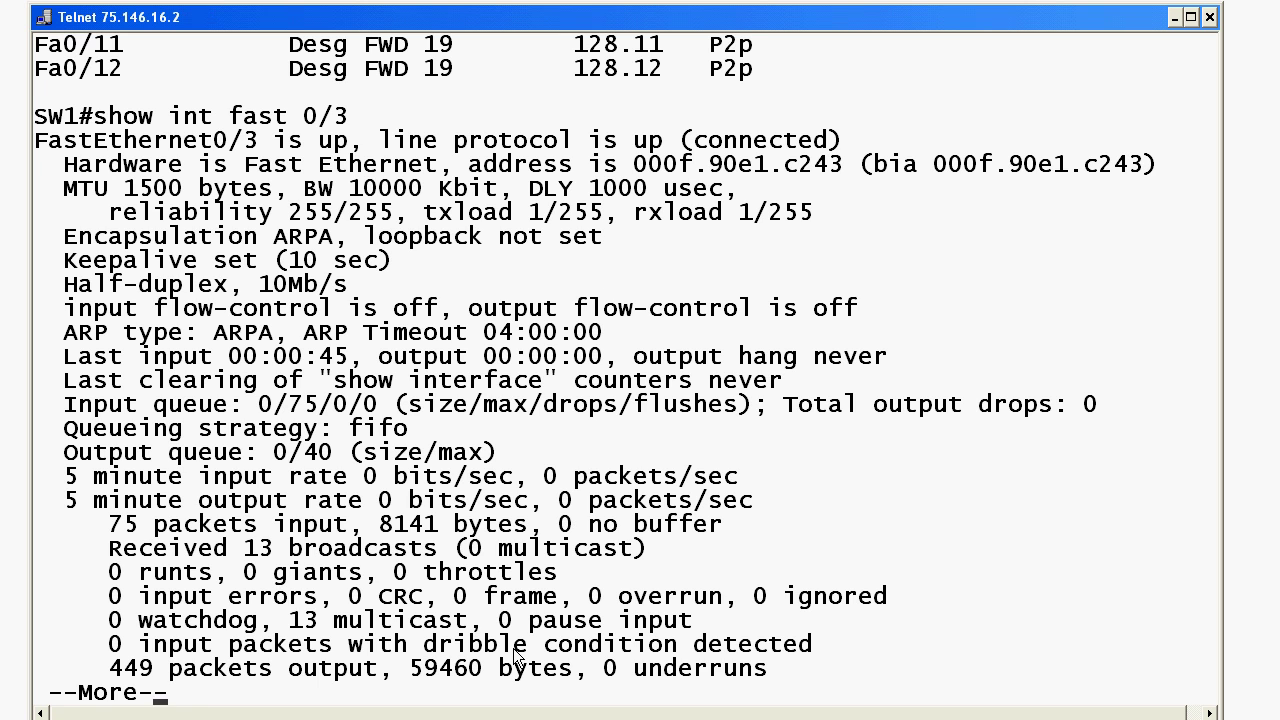
Run show int fast 0/11 to display FastEthernet0/11's interface details
key("space")
type("show int fast 0/3")
key("BackSpace")
type("12")
key("BackSpace")
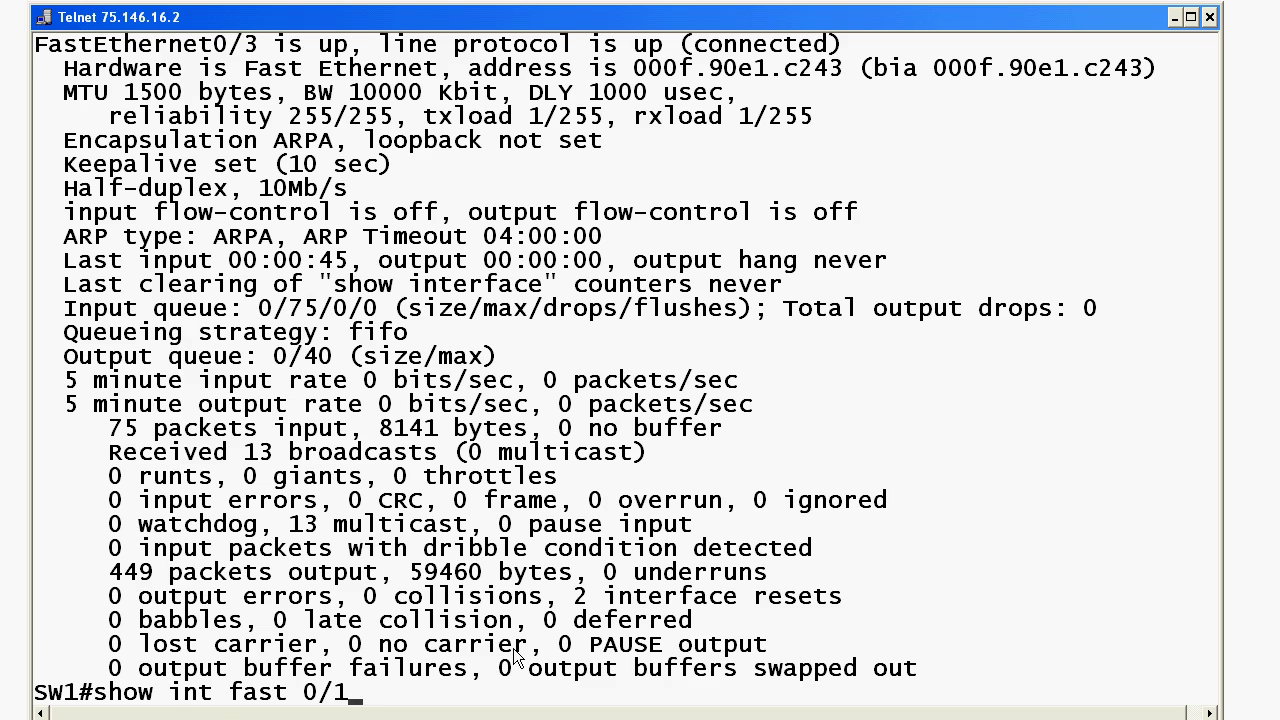
type("1")
key("Return")
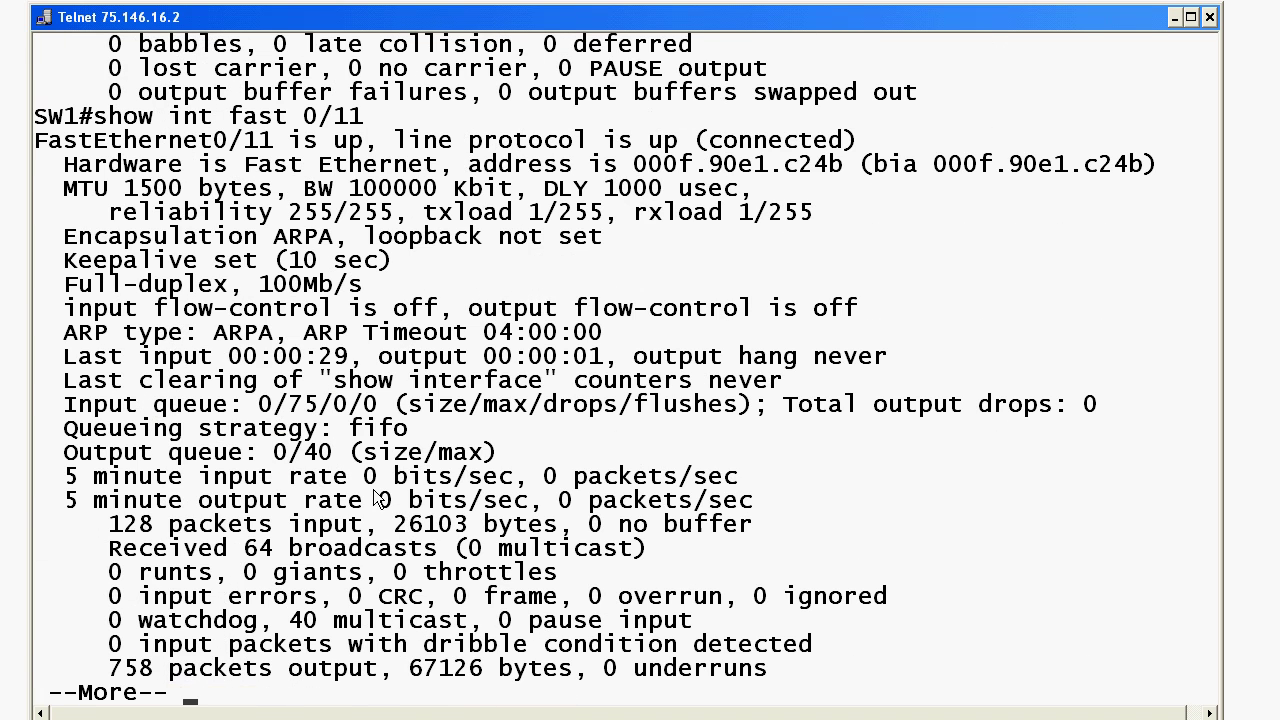
Highlight Fa0/11's Full-duplex, 100Mb/s line, then page through the remaining output
right_click(237, 308)
left_click(265, 317)
left_click(70, 290)
left_click_drag(194, 287, 380, 284)
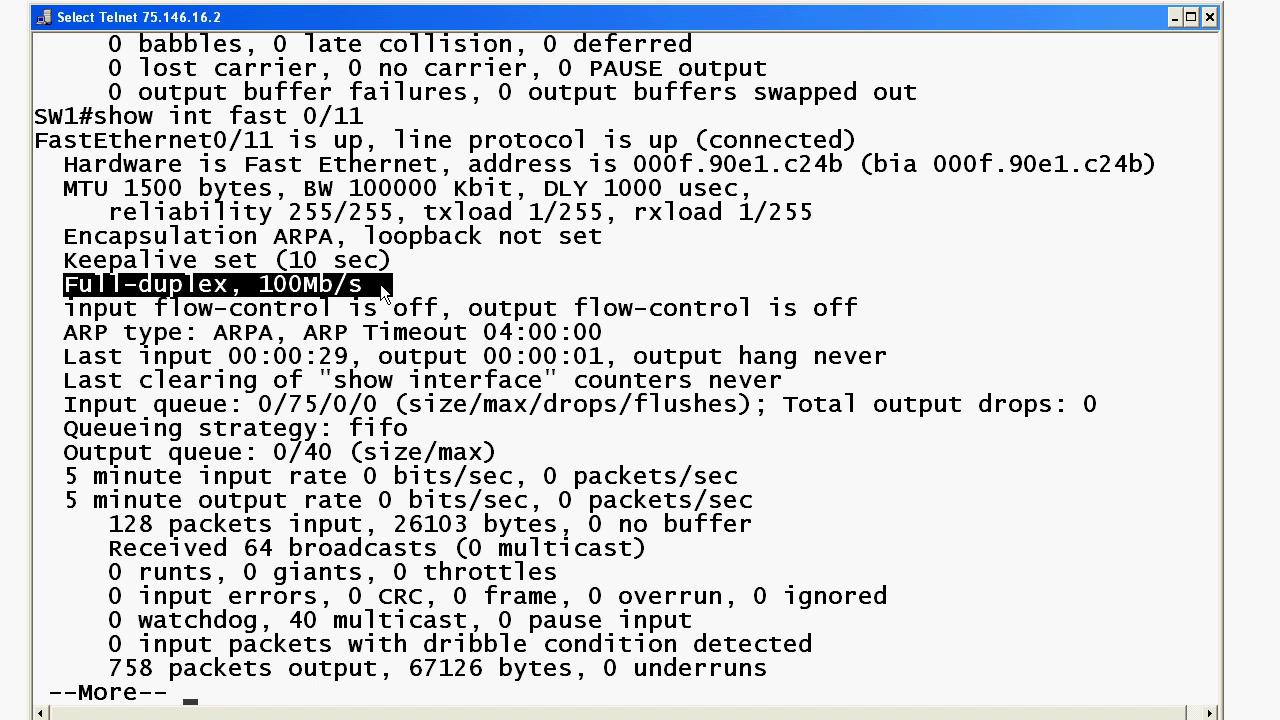
left_click_drag(245, 285, 365, 288)
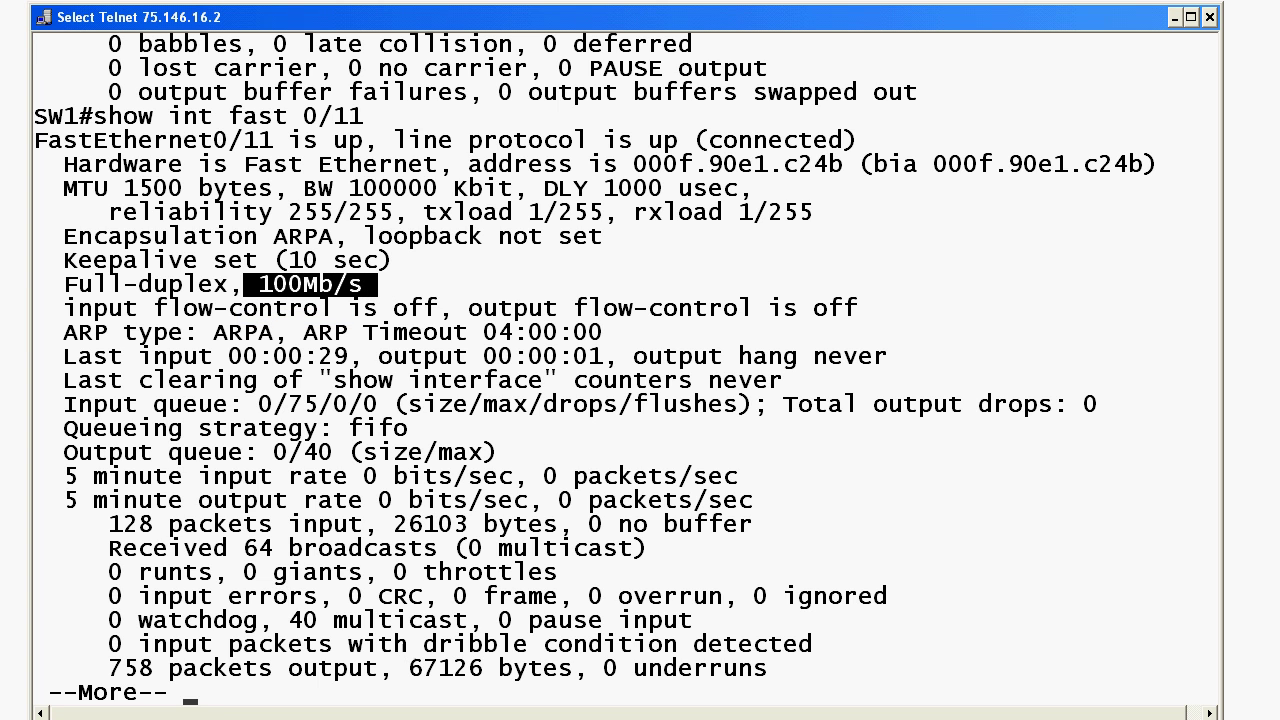
key("Return")
key("space")
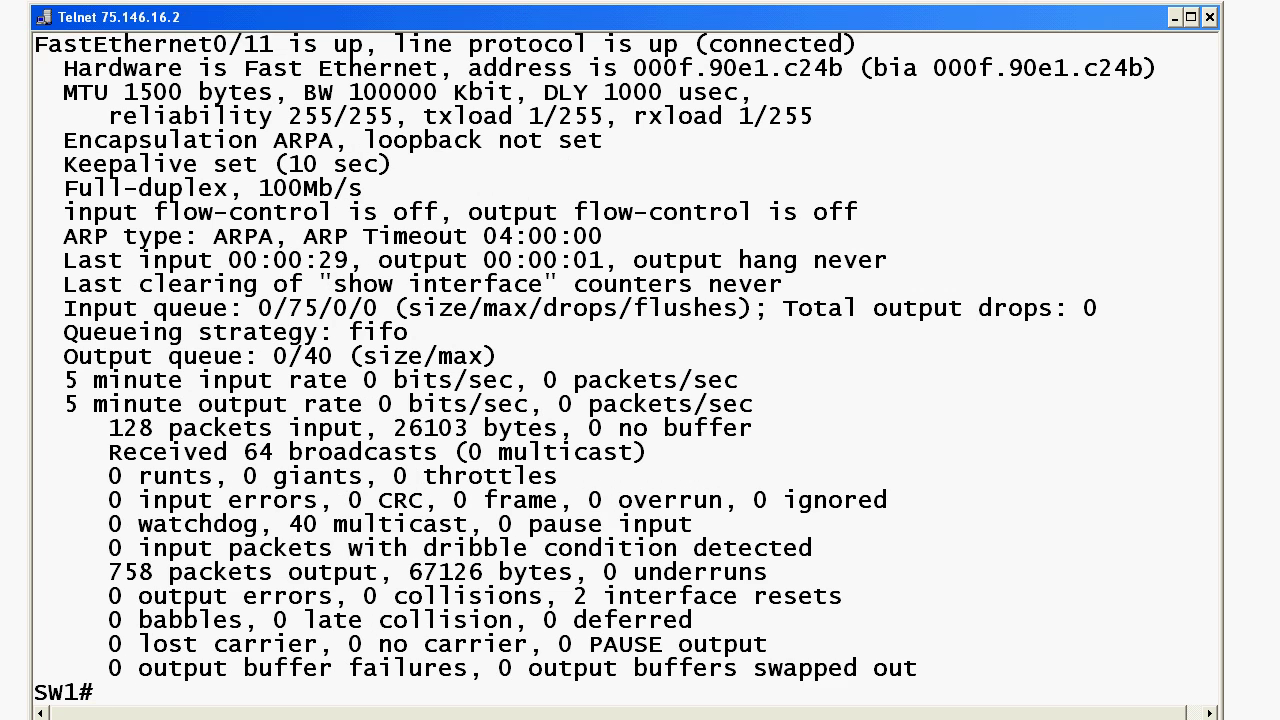
Run show spanning vlan 1 again to compare Fa0/3 cost 100 with Fa0/11 and Fa0/12 cost 19
type("show spanning vlan 1")
key("Return")
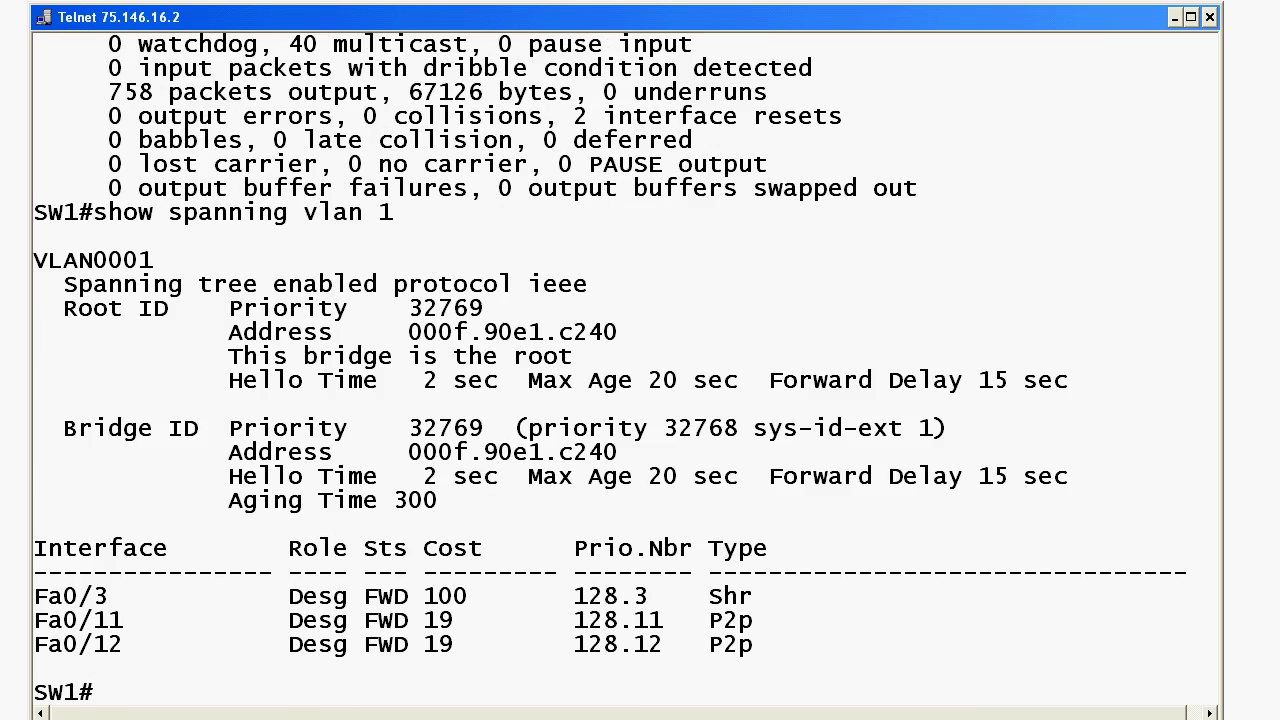
Highlight SW1's port cost values, then advance the slide show to the next quiz question
right_click(421, 618)
left_click(433, 627)
left_click_drag(430, 603, 443, 603)
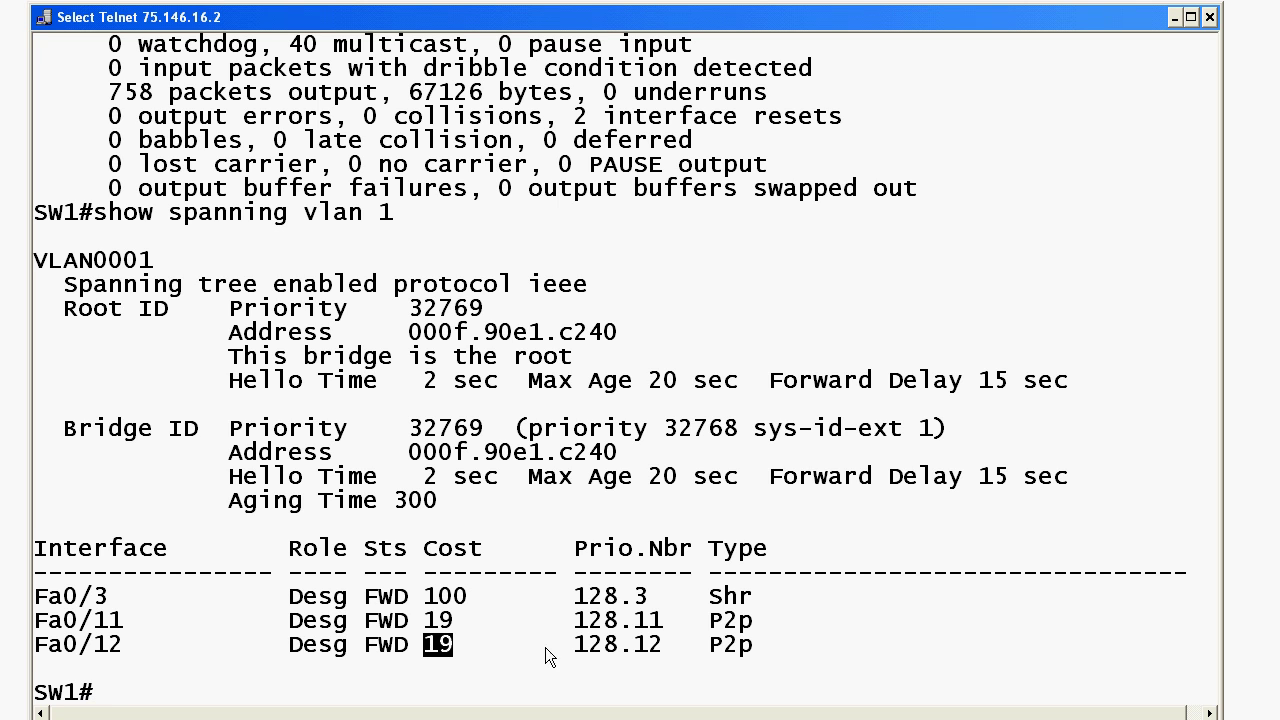
left_click(1176, 20)
key("Right")
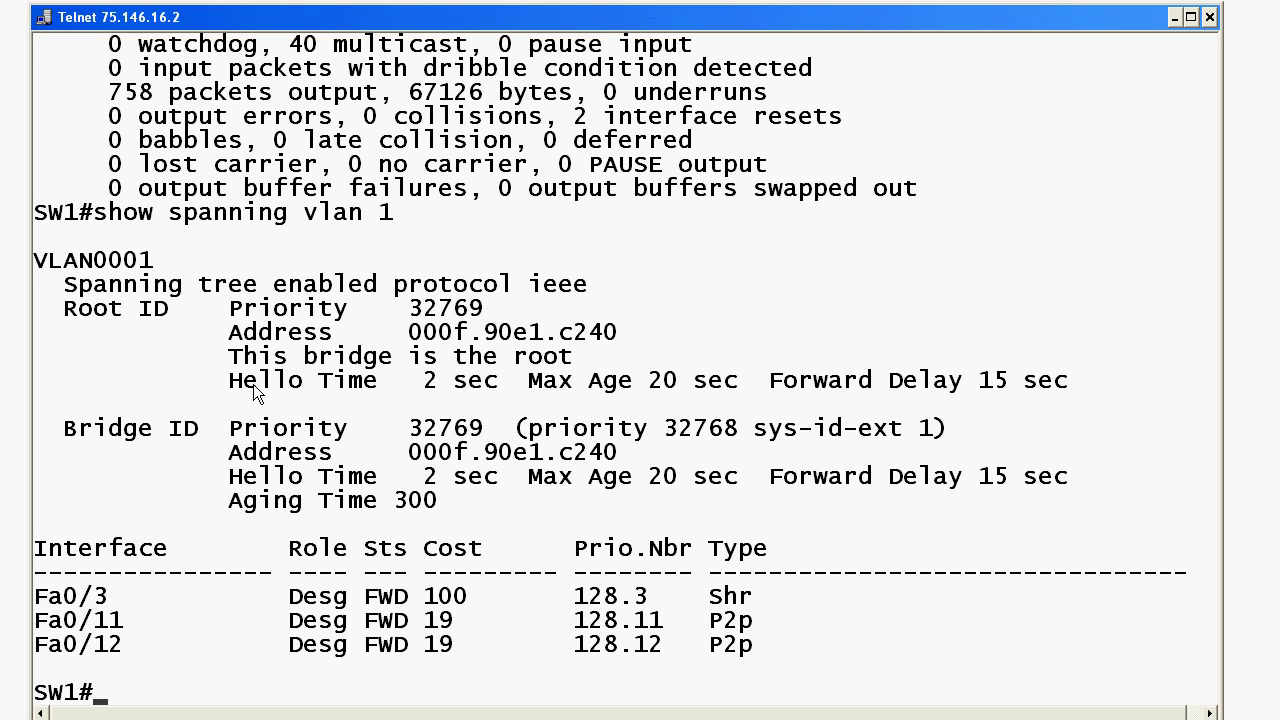
Copy the 'This bridge is the root' line, then escape SW1 to the access server and enter 5
right_click(262, 391)
left_click(285, 401)
left_click_drag(232, 366, 604, 366)
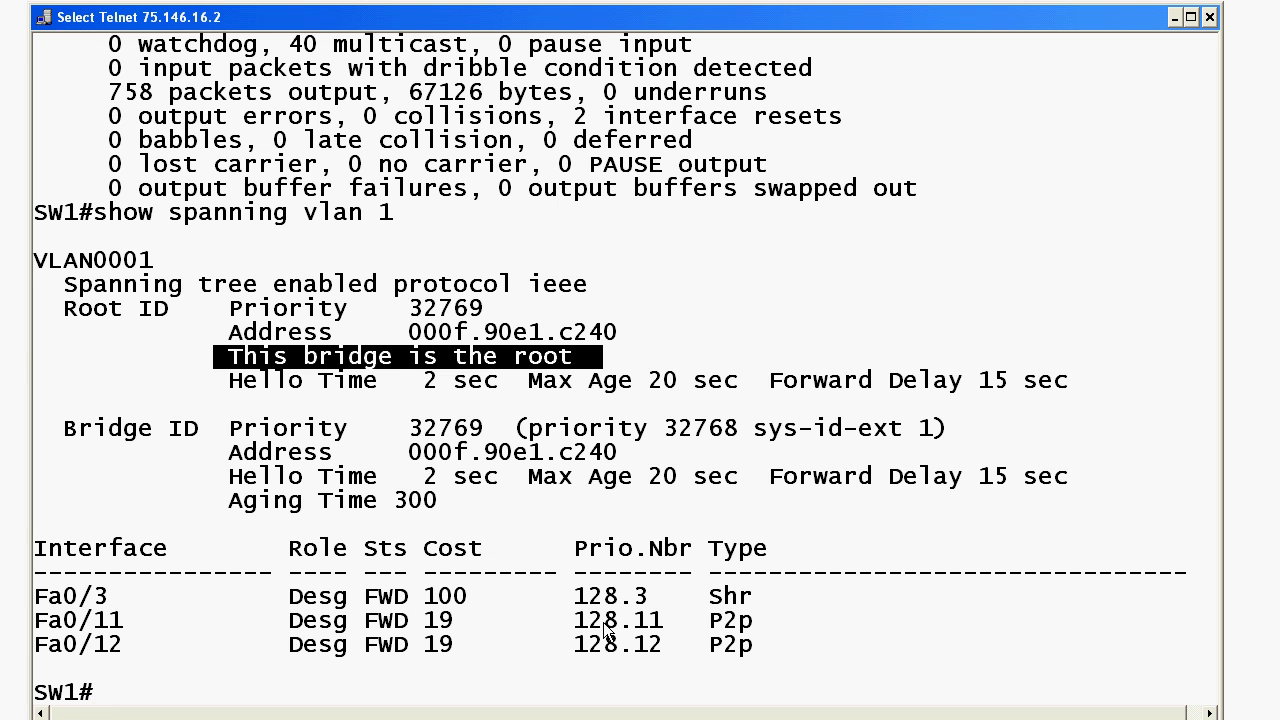
key("Return")
key("ctrl+shift+6")
type("x5")
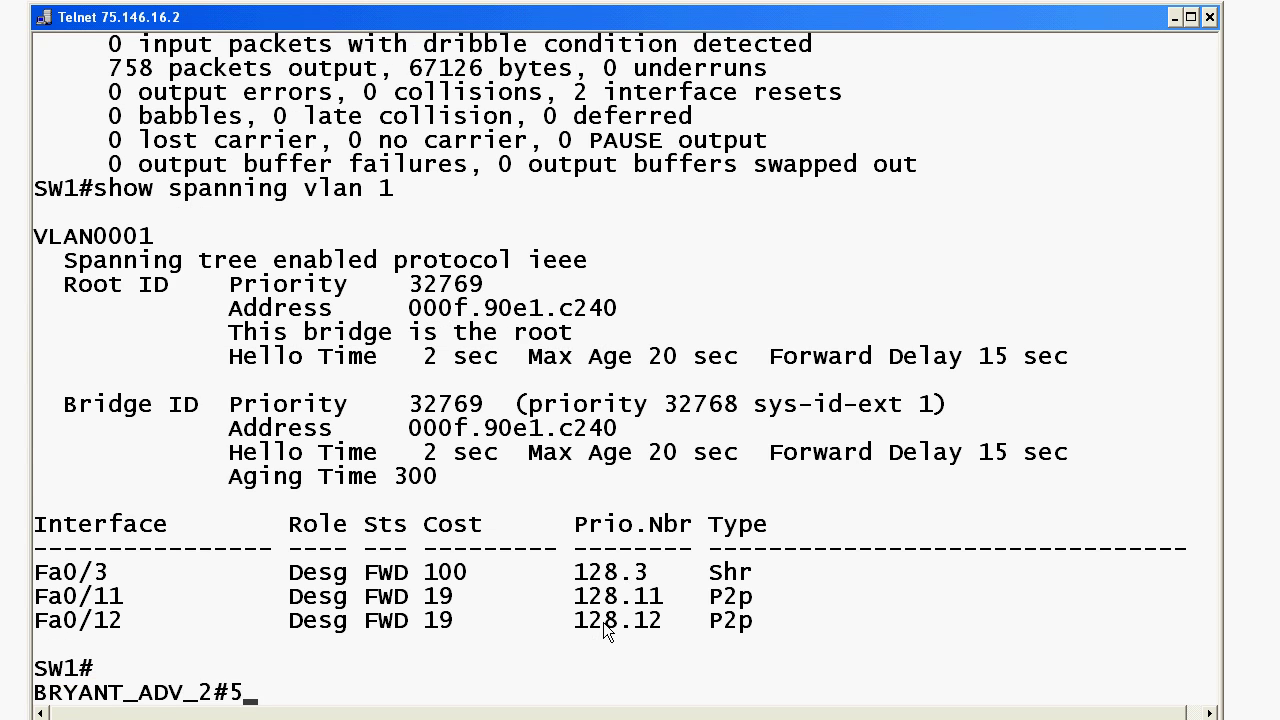
key("Return")
key("Return")
type("show spanning vlan 1")
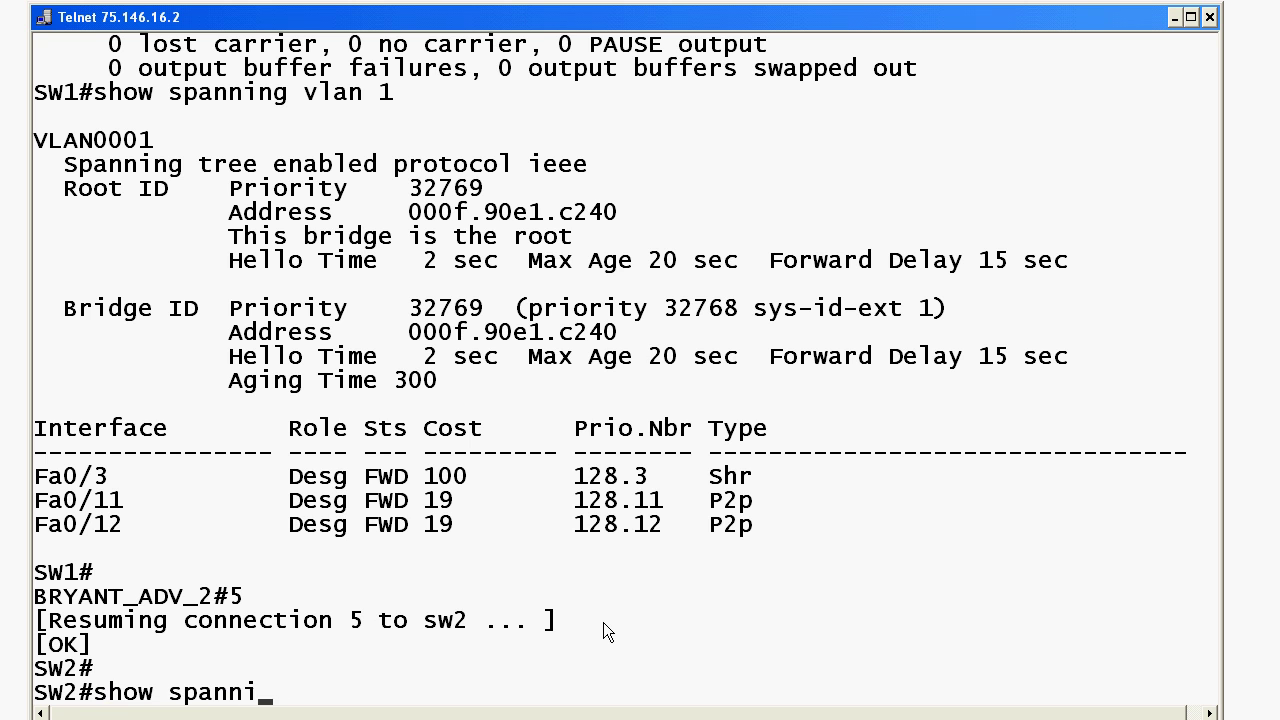
key("Return")
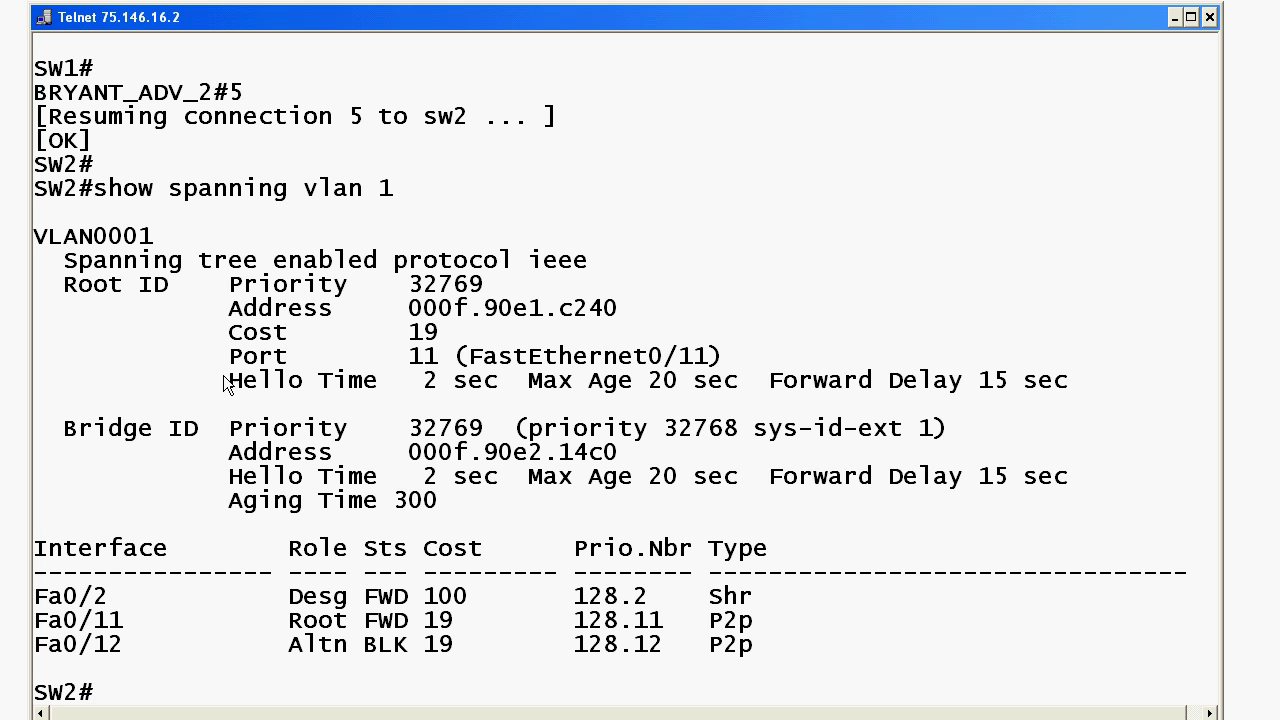
right_click(205, 331)
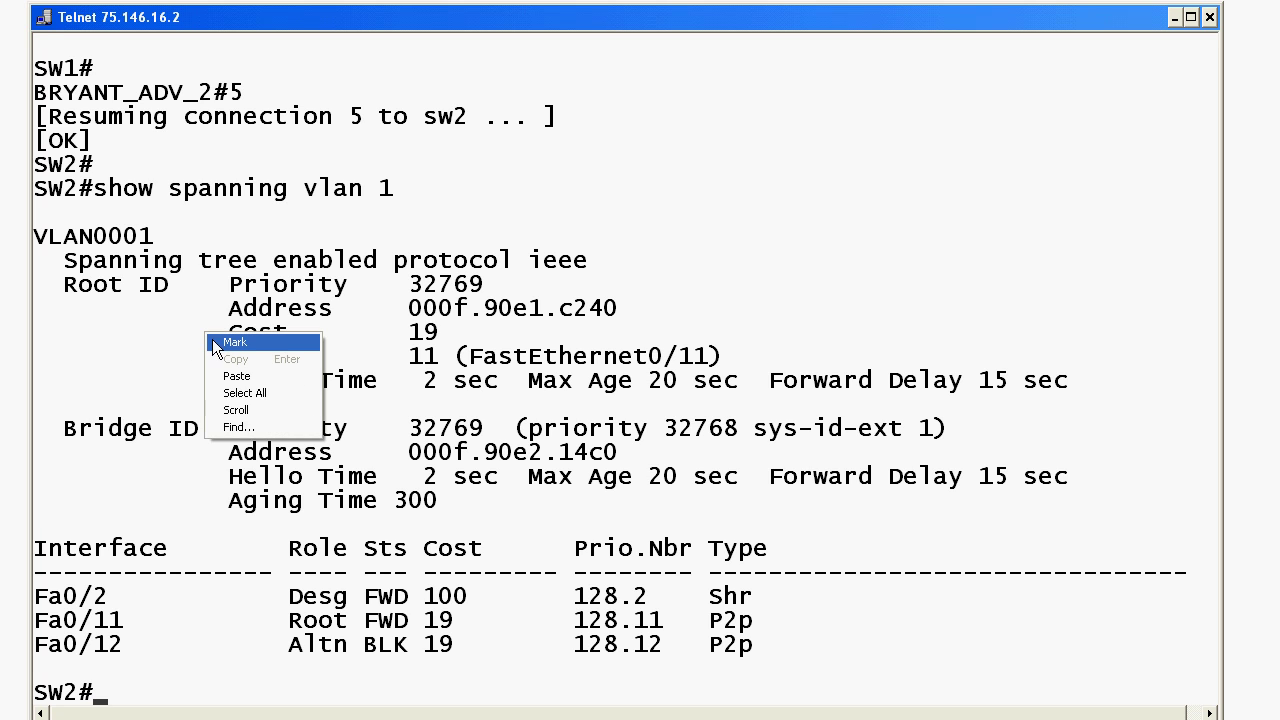
left_click(214, 338)
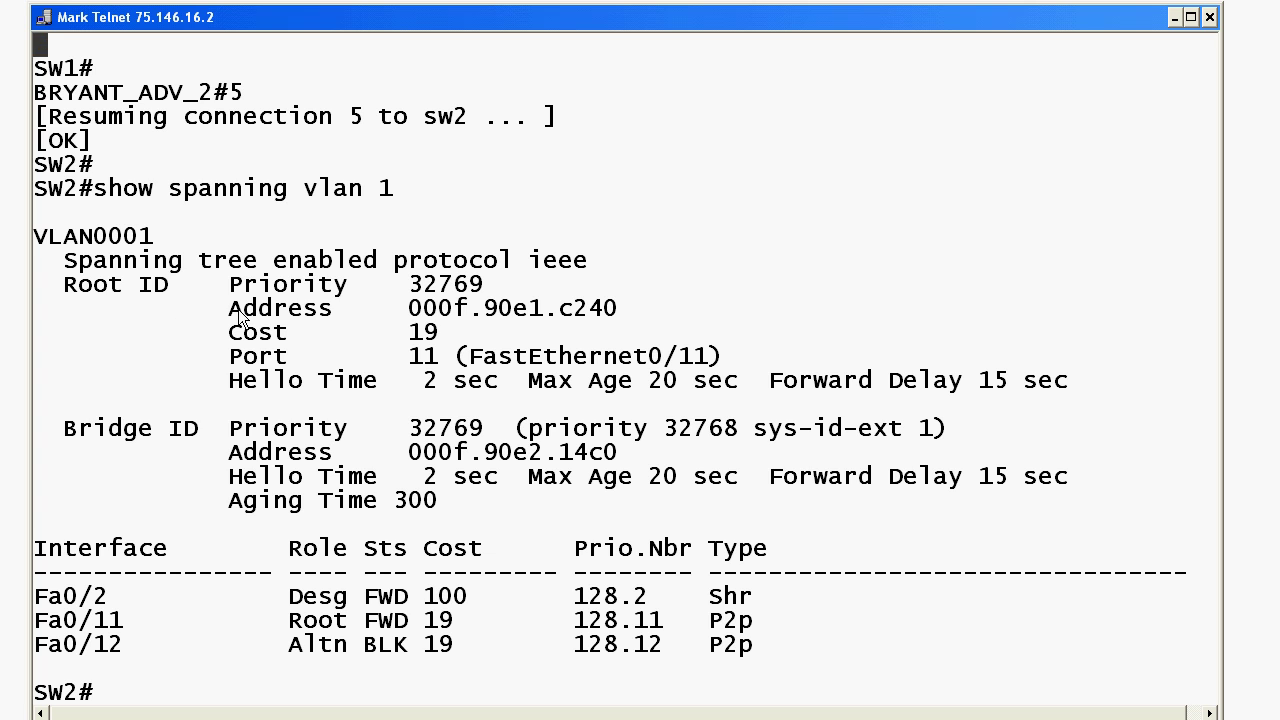
left_click_drag(230, 308, 562, 309)
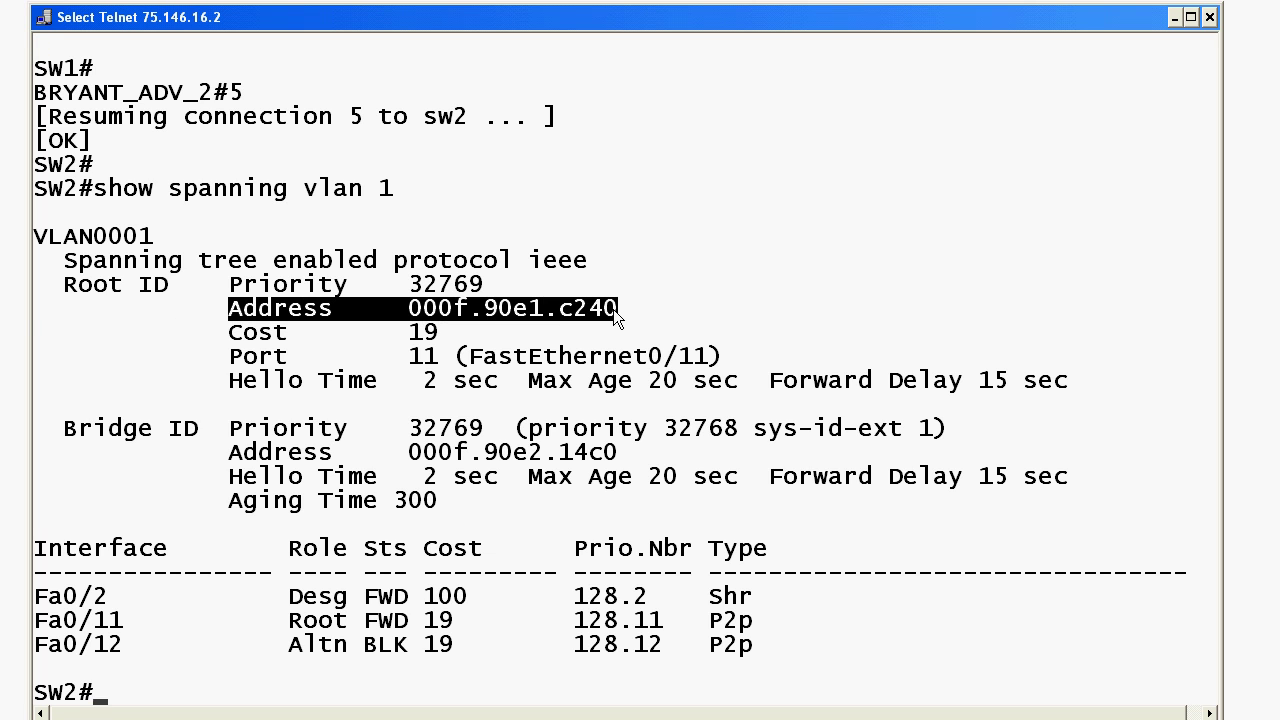
left_click_drag(67, 294, 163, 290)
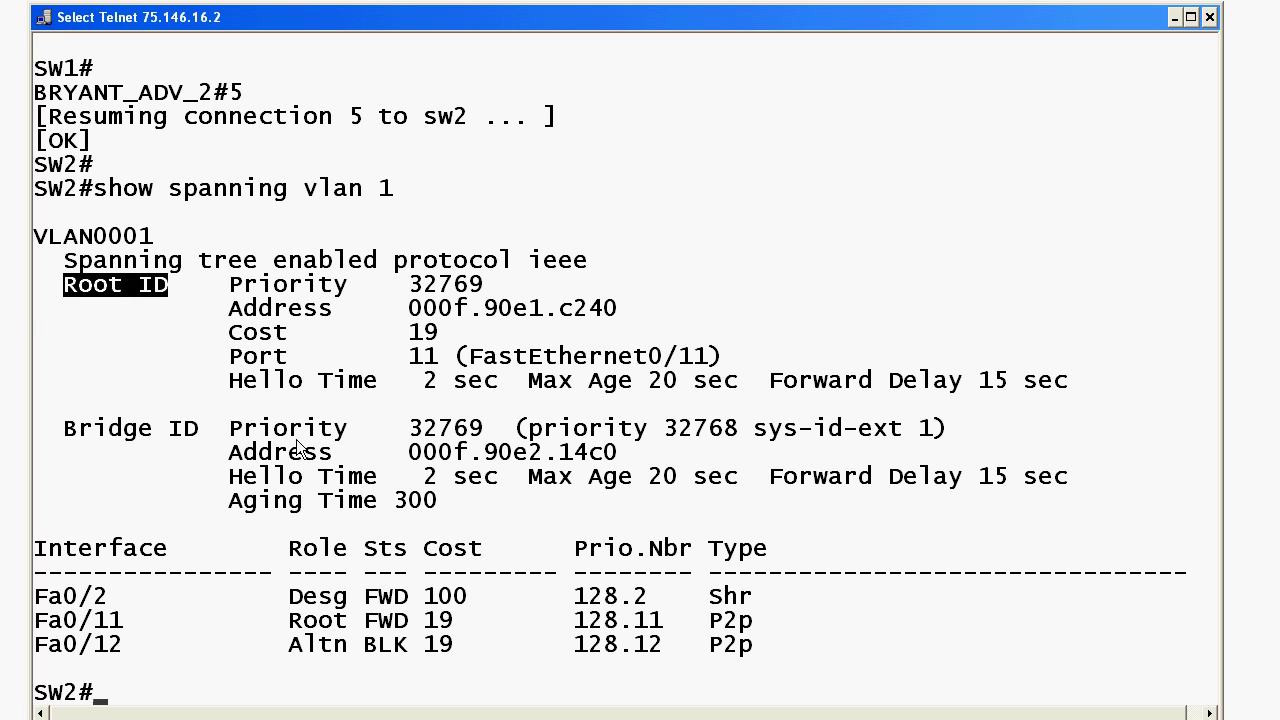
left_click_drag(240, 463, 630, 455)
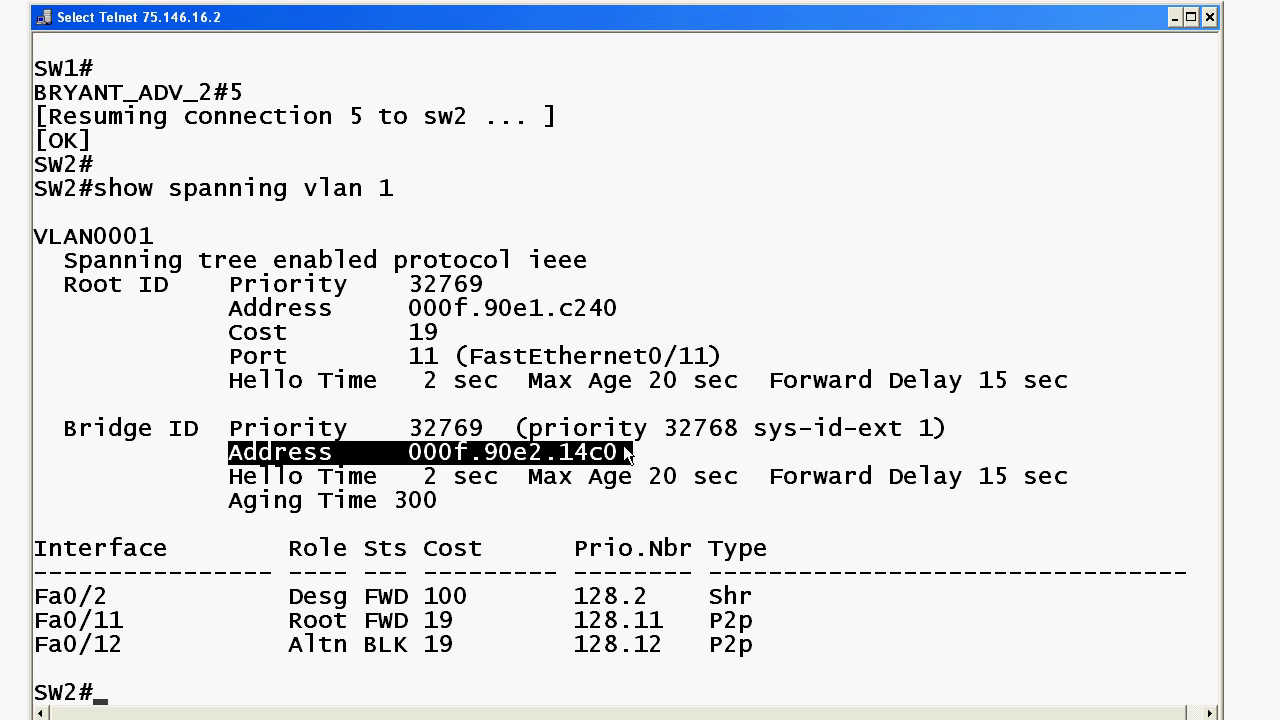
left_click_drag(64, 428, 100, 433)
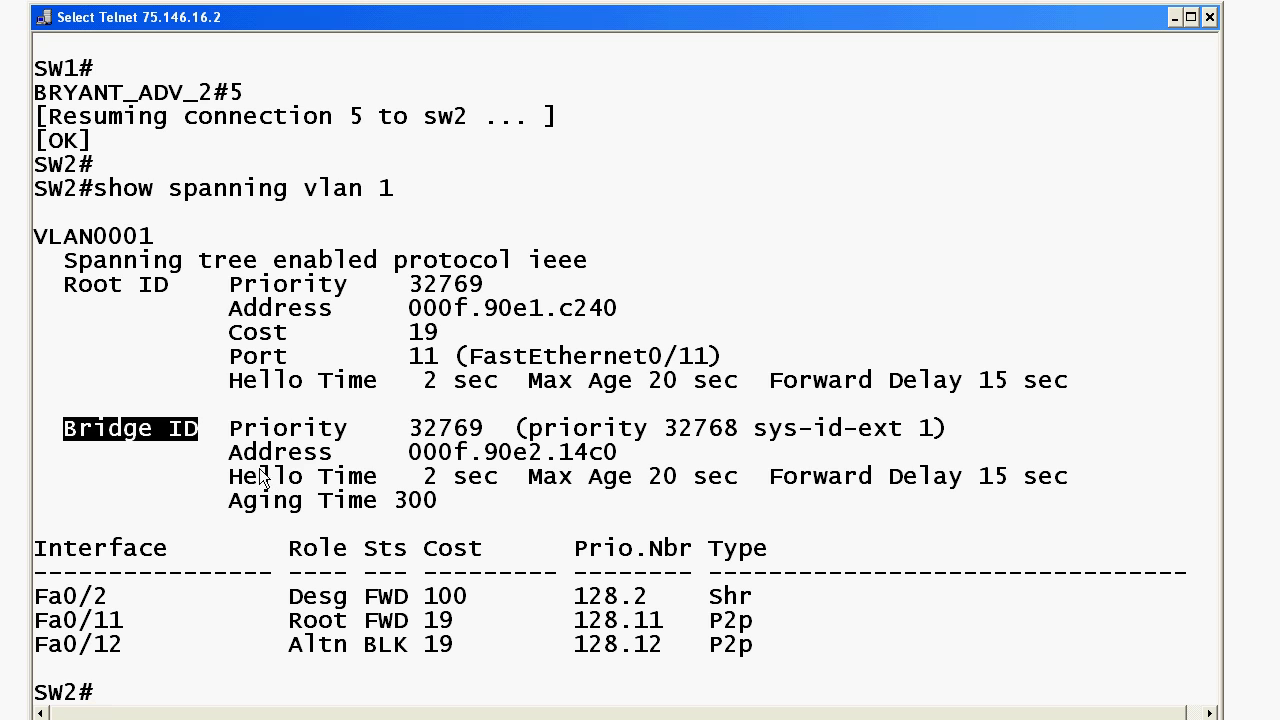
left_click(204, 452)
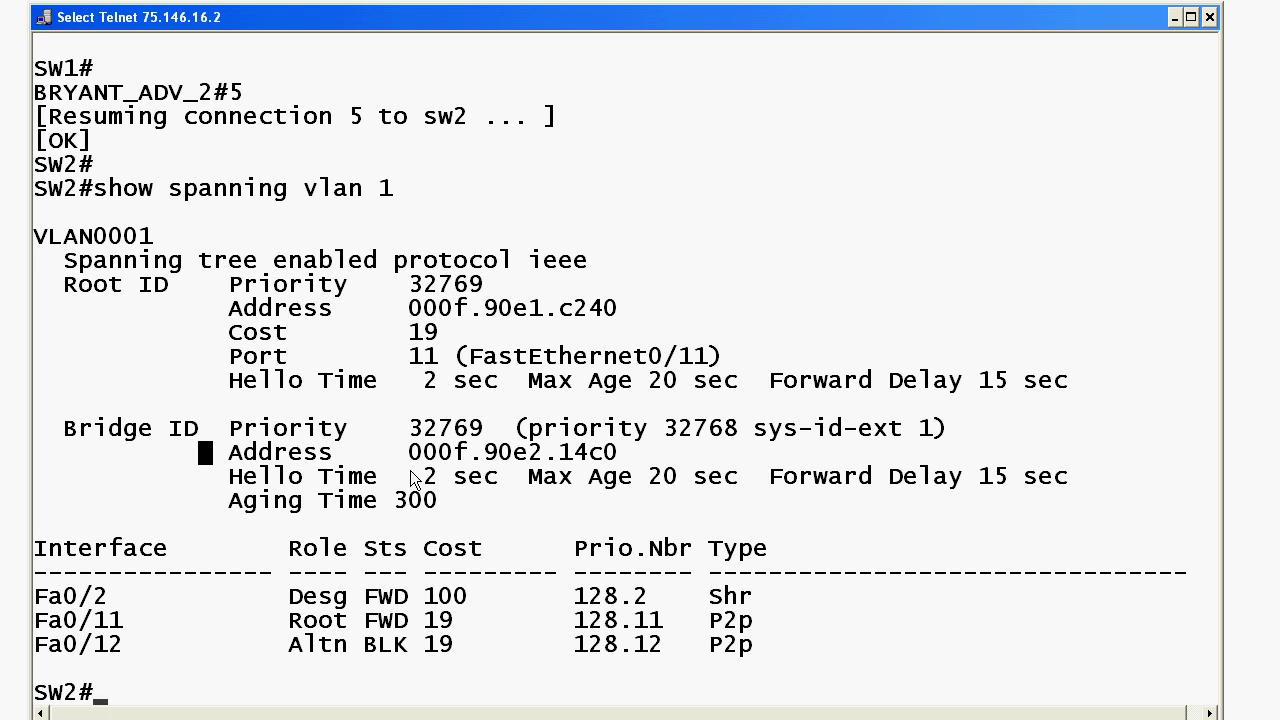
left_click_drag(398, 308, 605, 311)
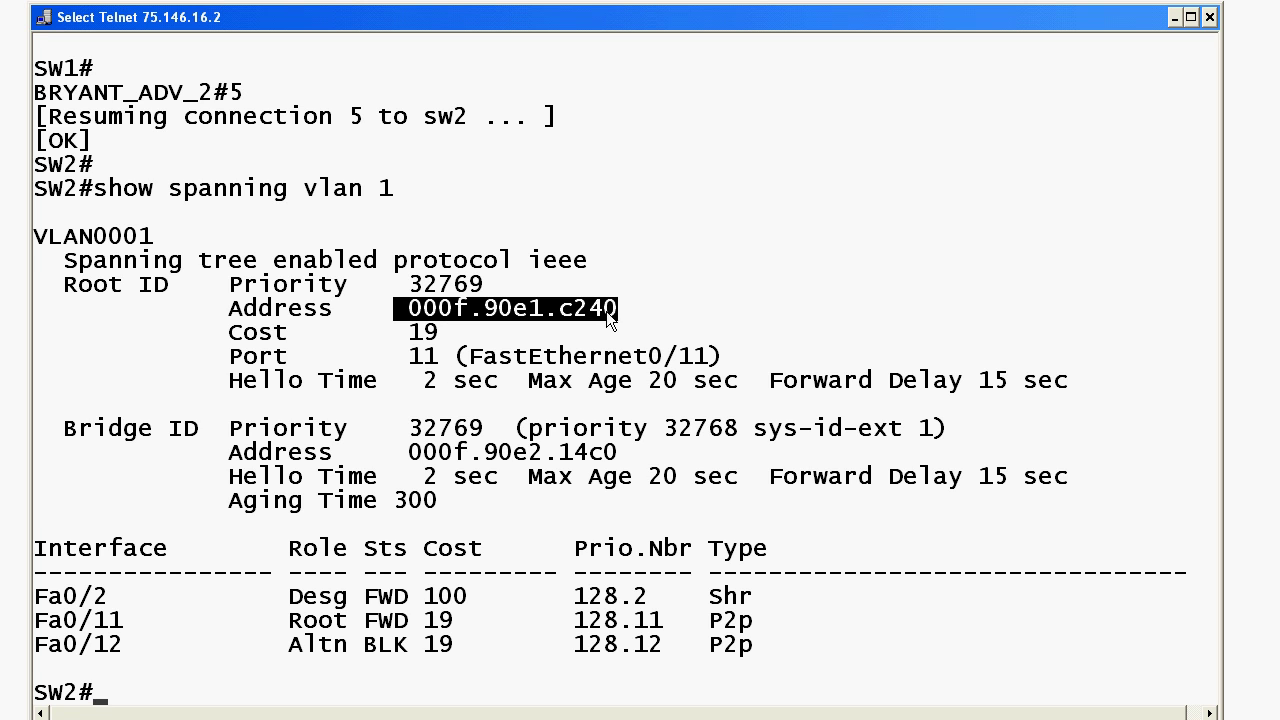
left_click_drag(410, 452, 628, 450)
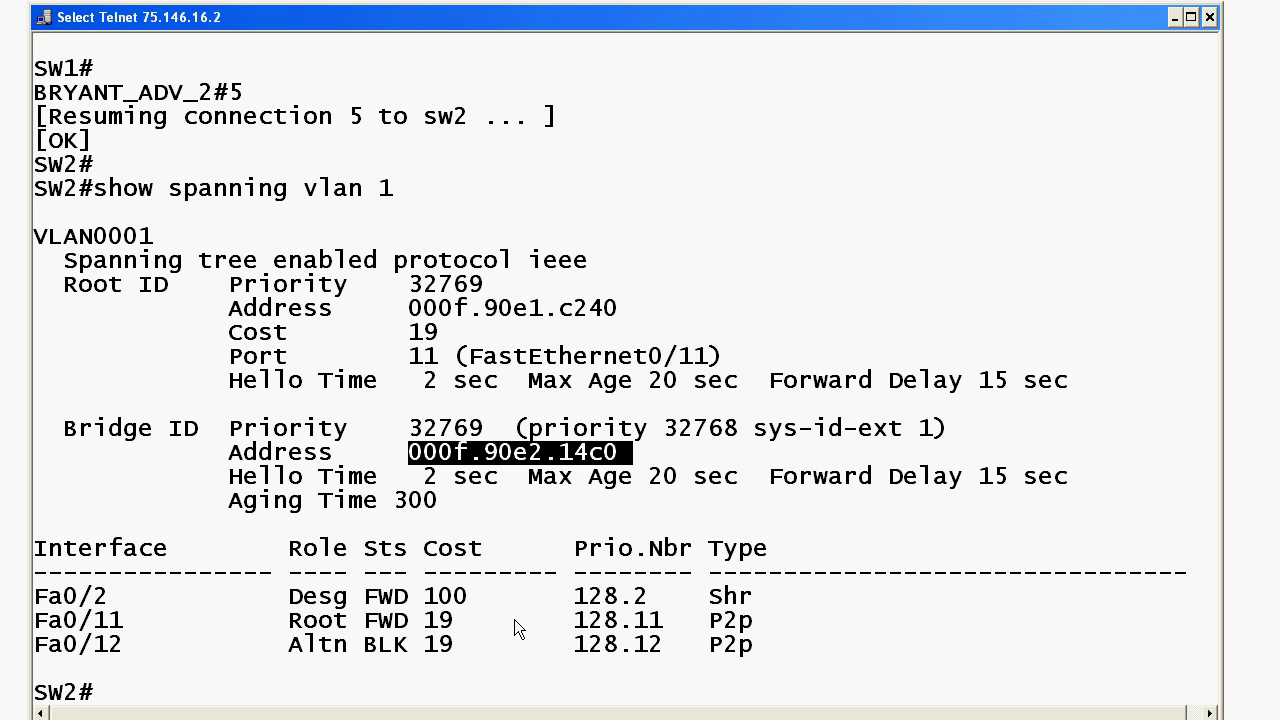
left_click(285, 647)
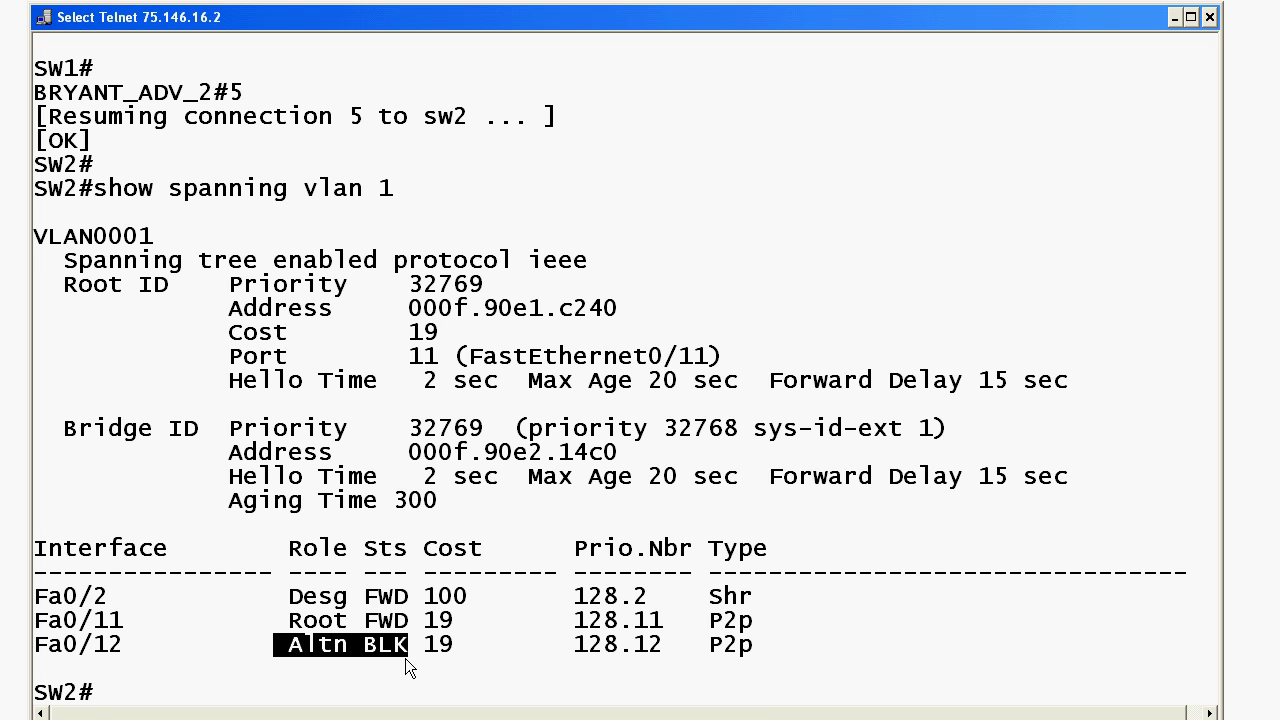
left_click_drag(40, 597, 406, 599)
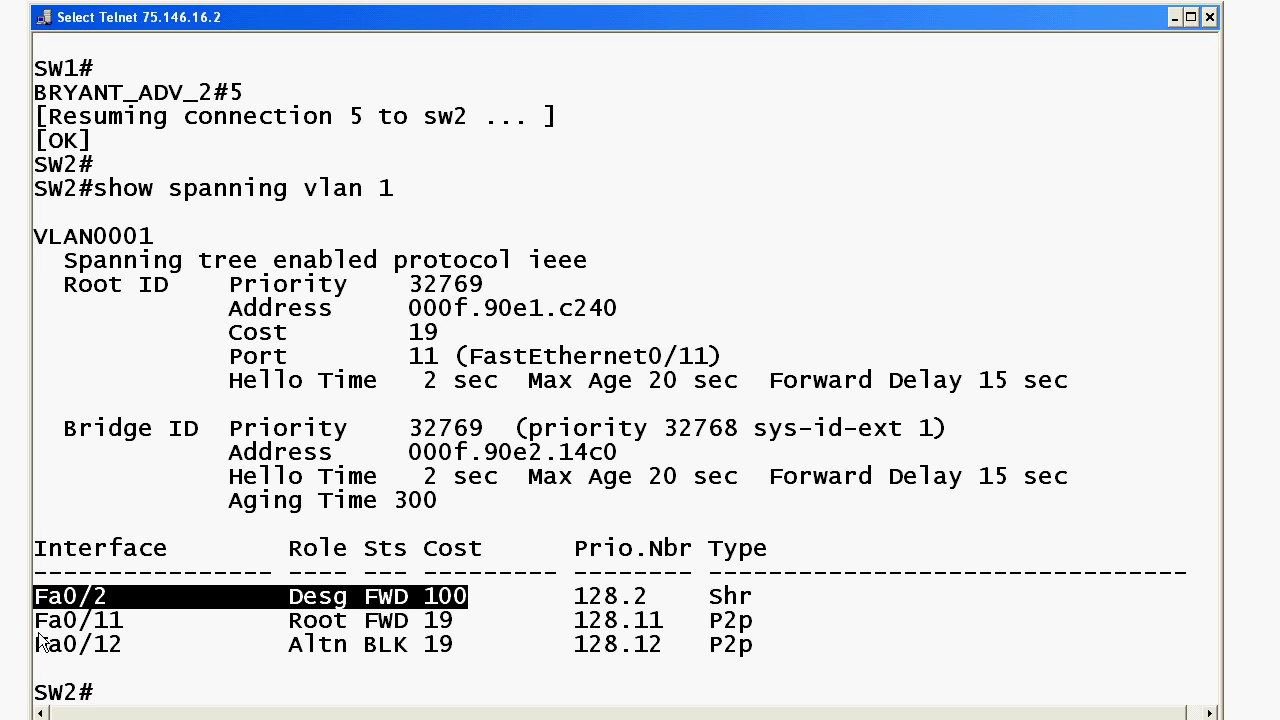
left_click_drag(36, 621, 408, 646)
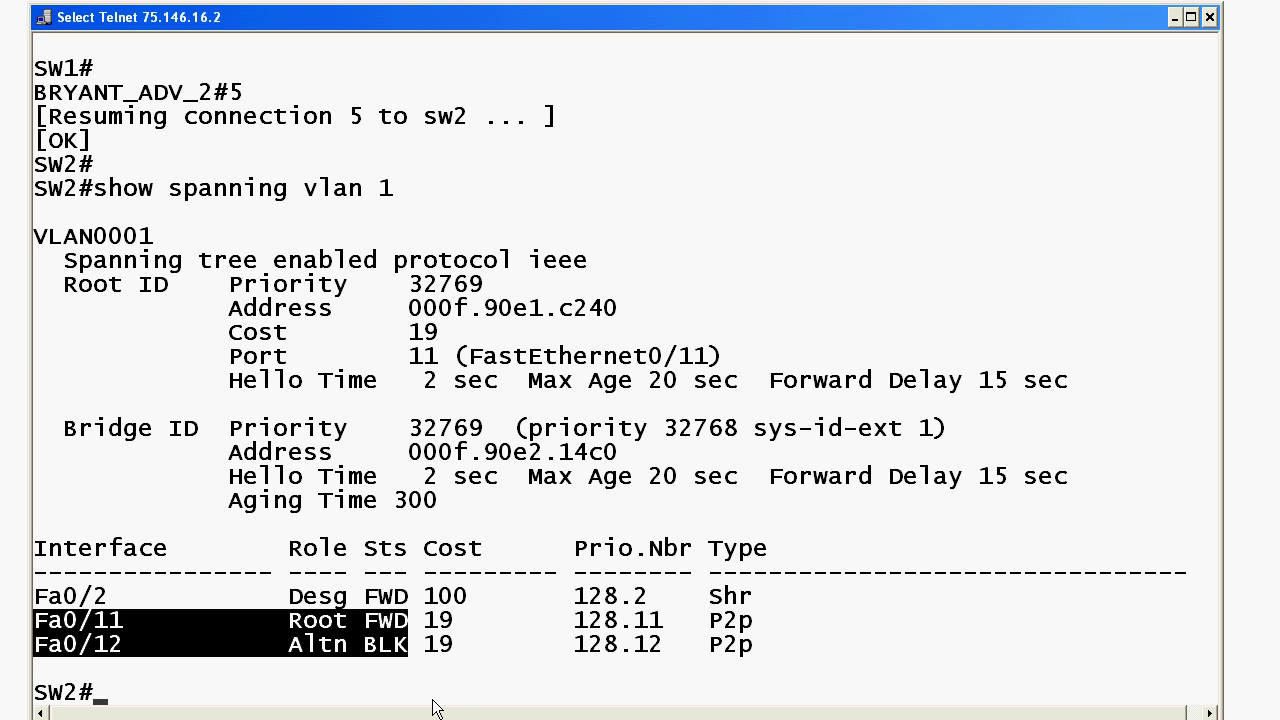
left_click(300, 645)
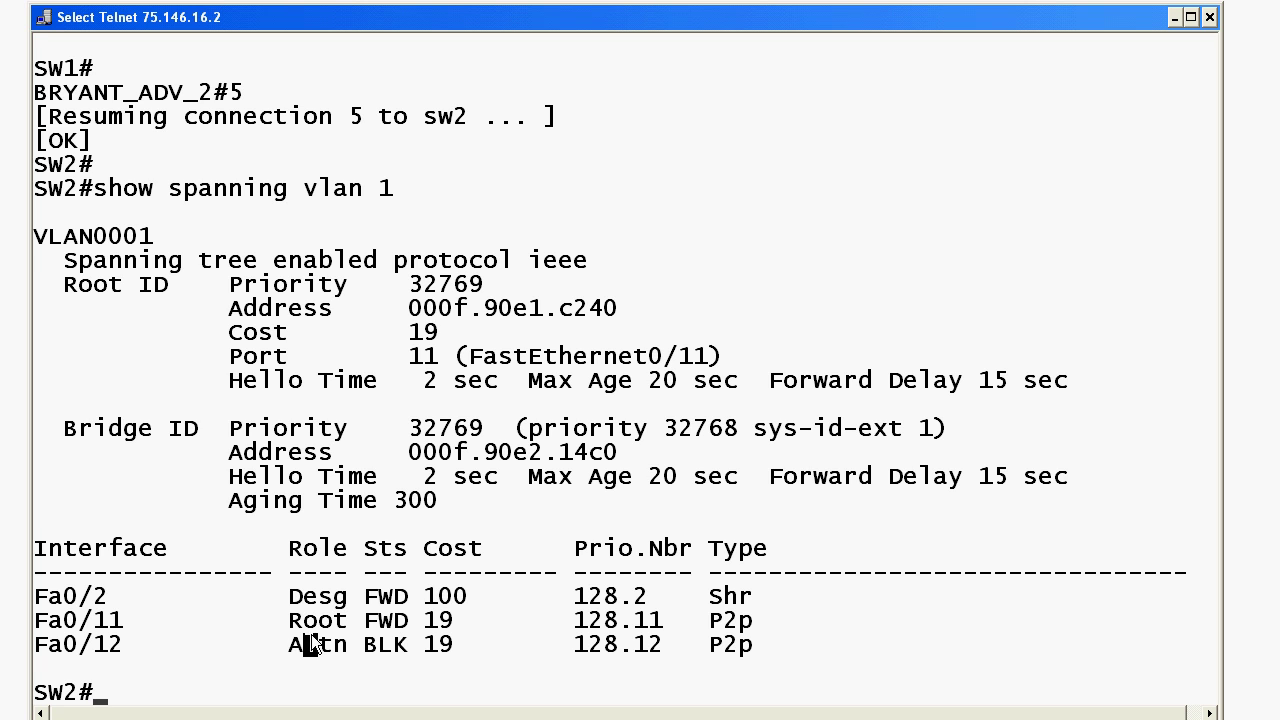
left_click_drag(290, 620, 398, 632)
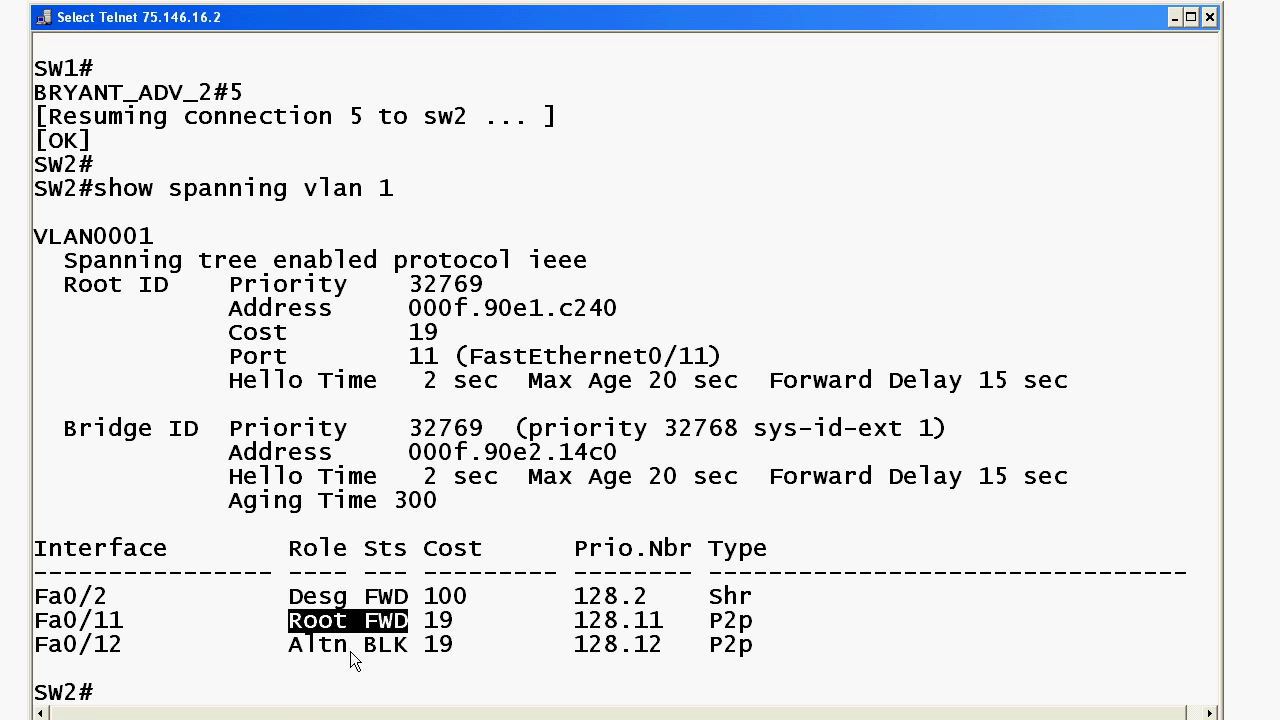
left_click_drag(294, 650, 394, 650)
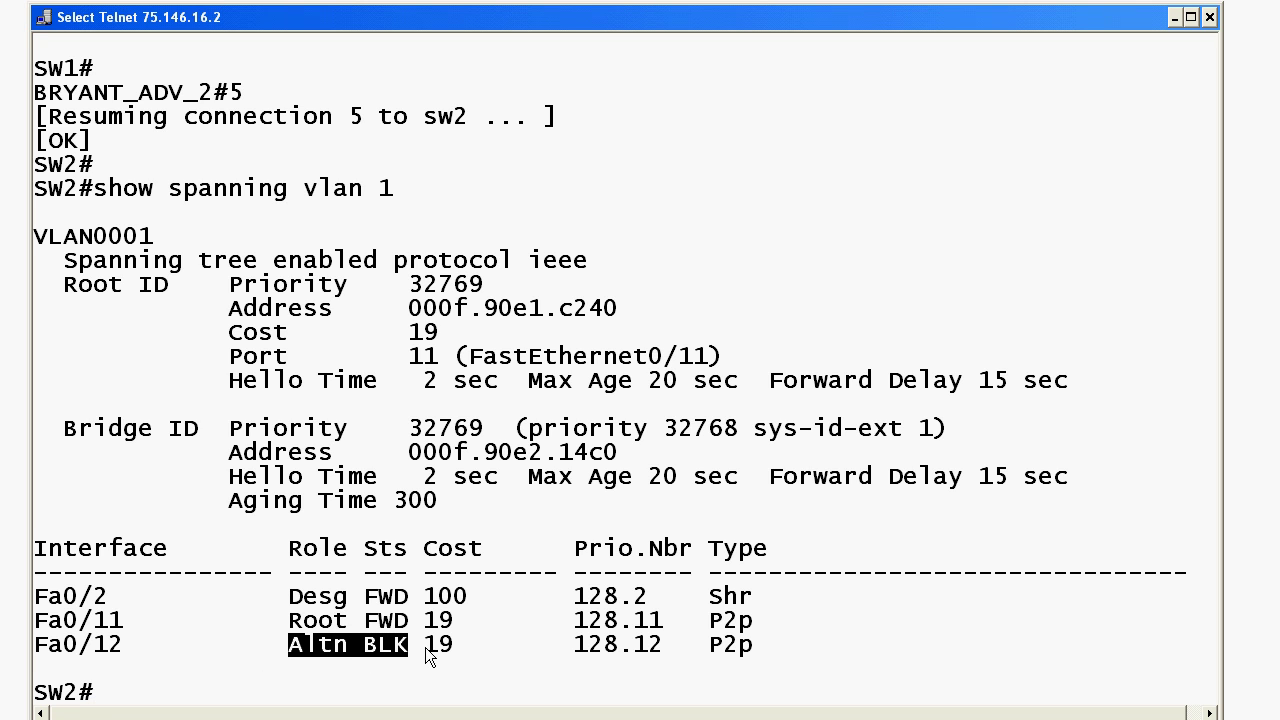
key("Escape")
Resume connection 4 to SW1 and run show spanning vlan 1
key("ctrl+shift+6")
type("x4")
key("Return")
key("Return")
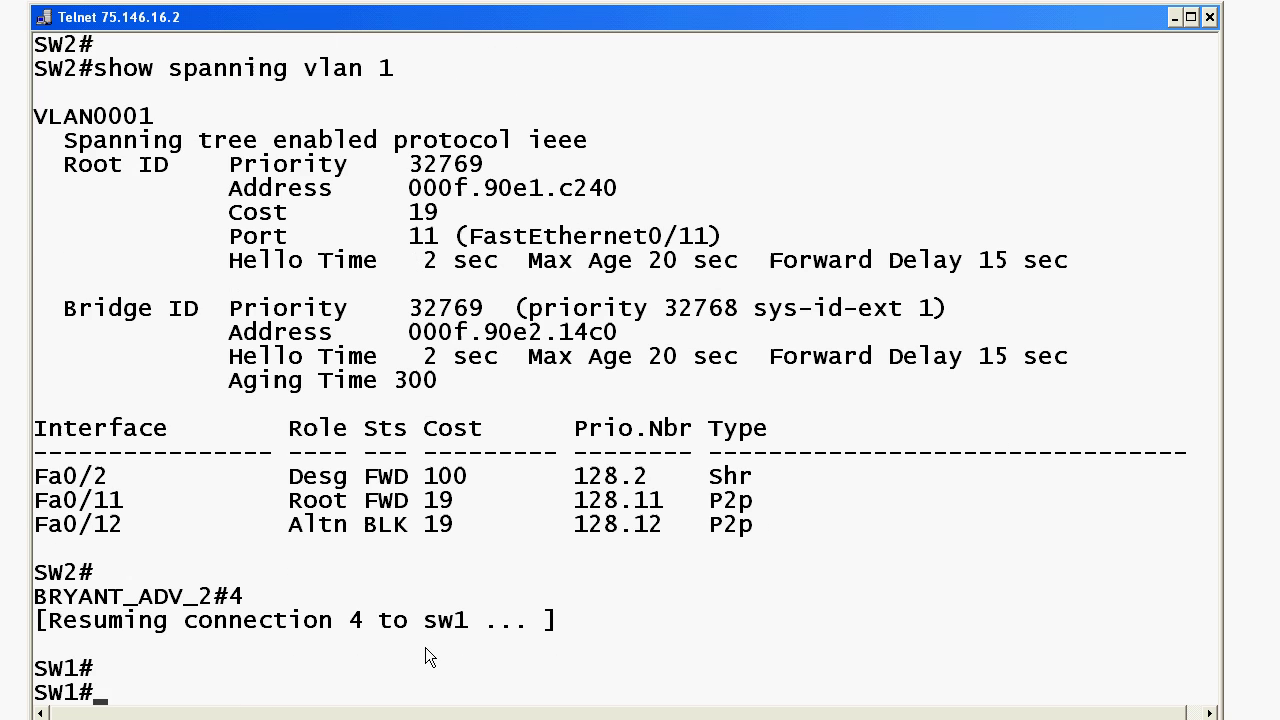
type("show spanni")
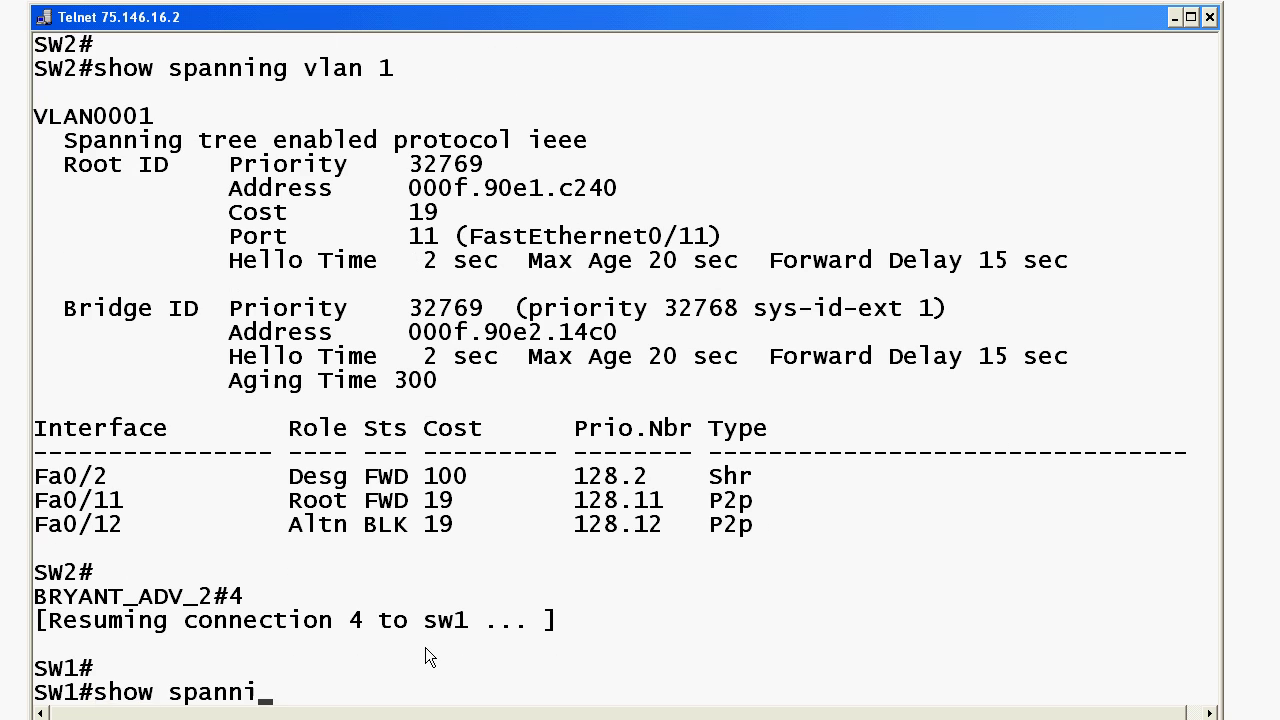
type("ng vlan 1")
key("Return")
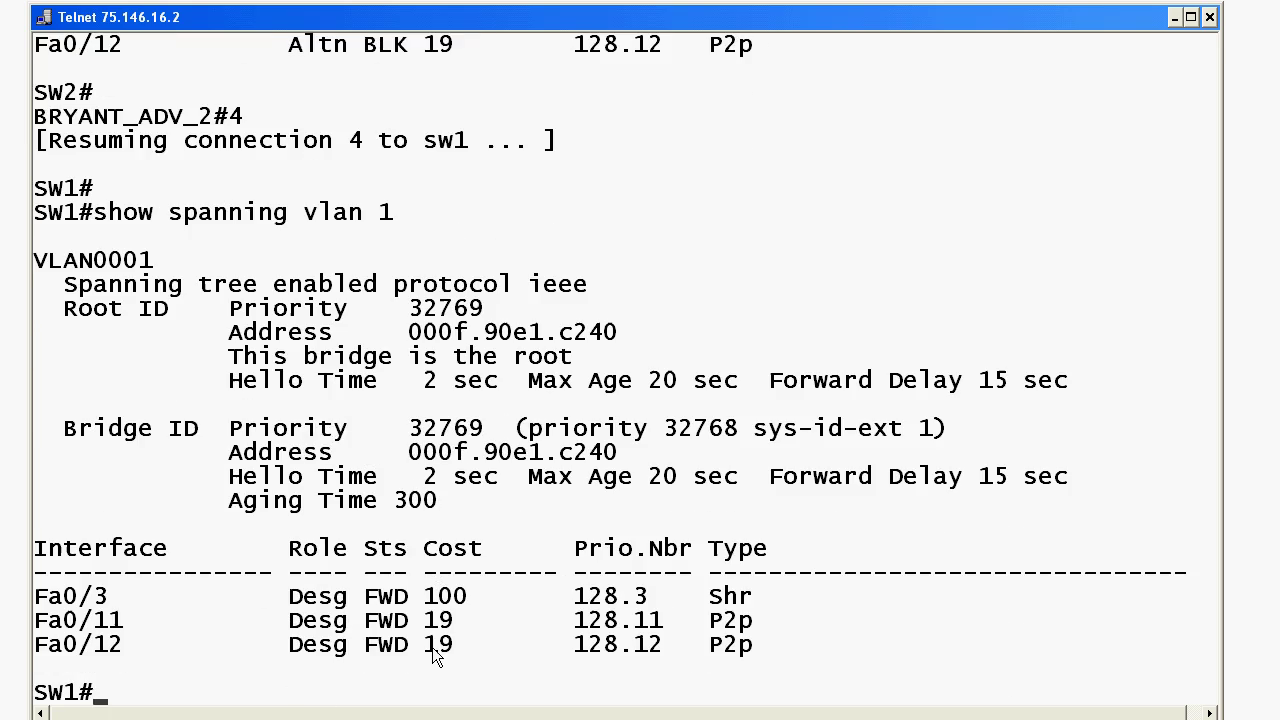
Highlight the FWD states on Fa0/11 and Fa0/12, then minimize the Telnet window
right_click(347, 637)
left_click(363, 646)
left_click_drag(361, 626, 410, 648)
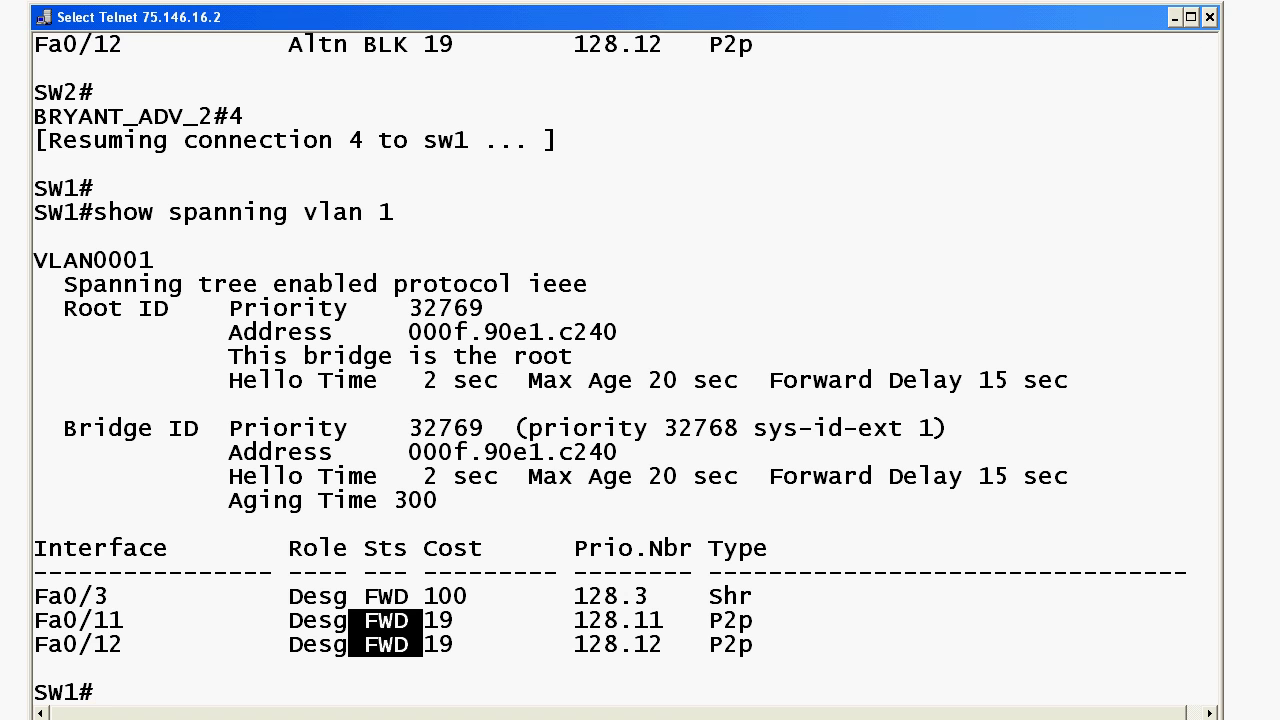
left_click(1176, 17)
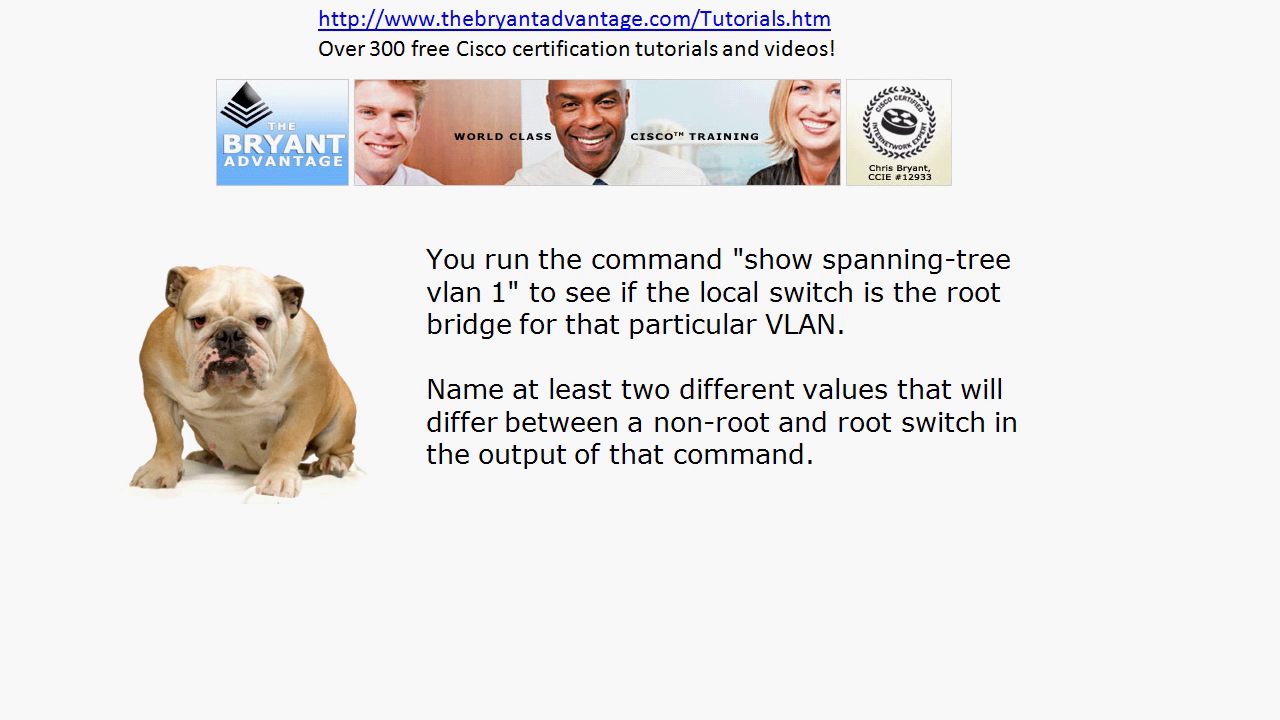
Advance three slides through the Etherchannel and 'locally significant only' questions
key("Page_Down")
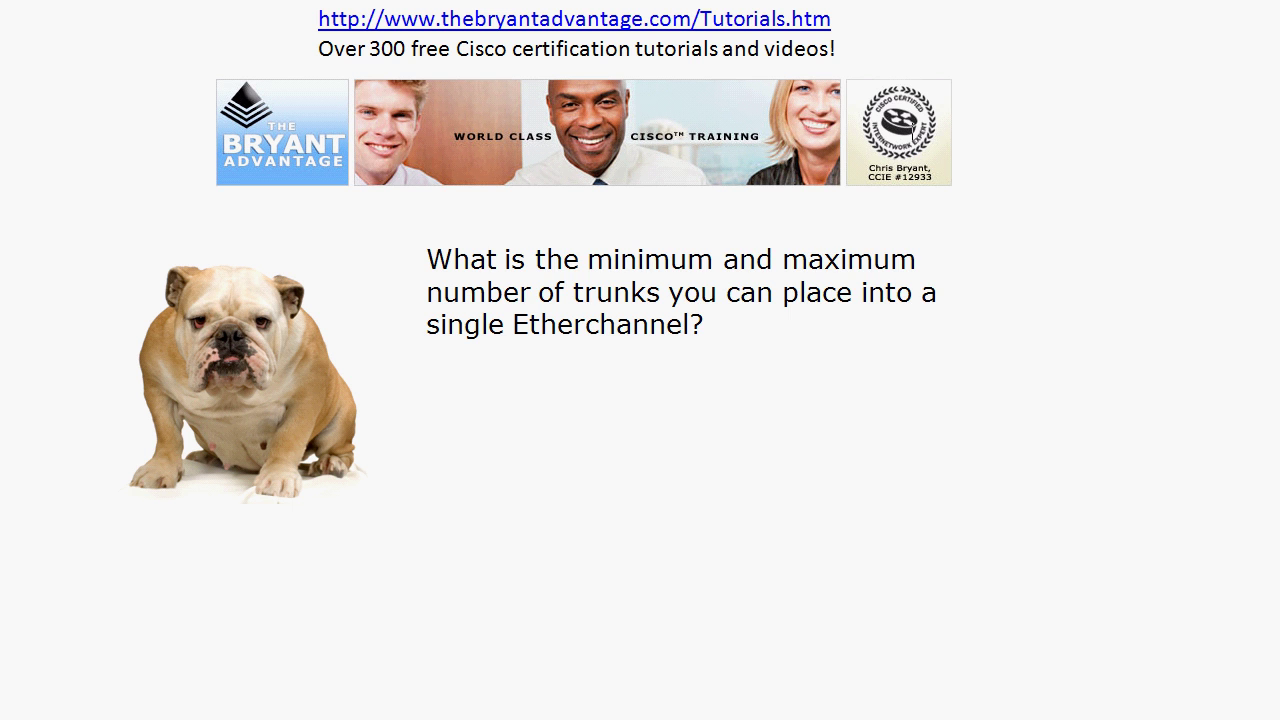
key("Right")
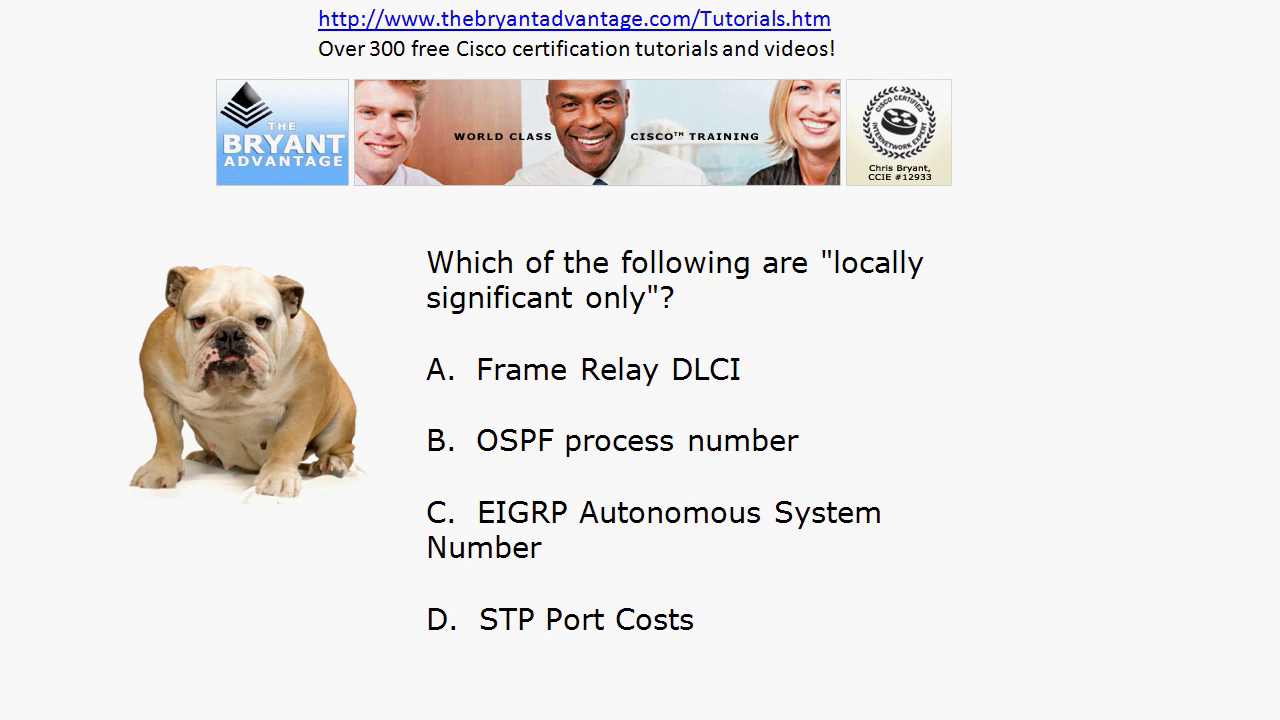
key("Right")
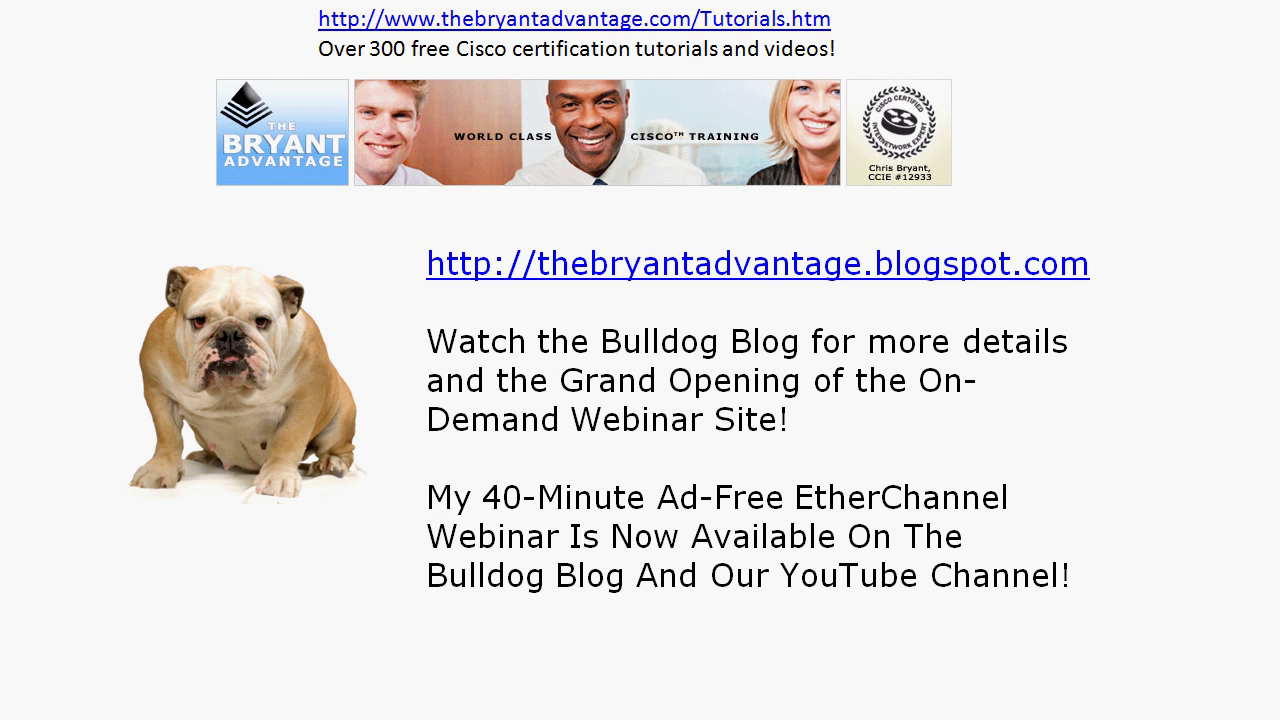